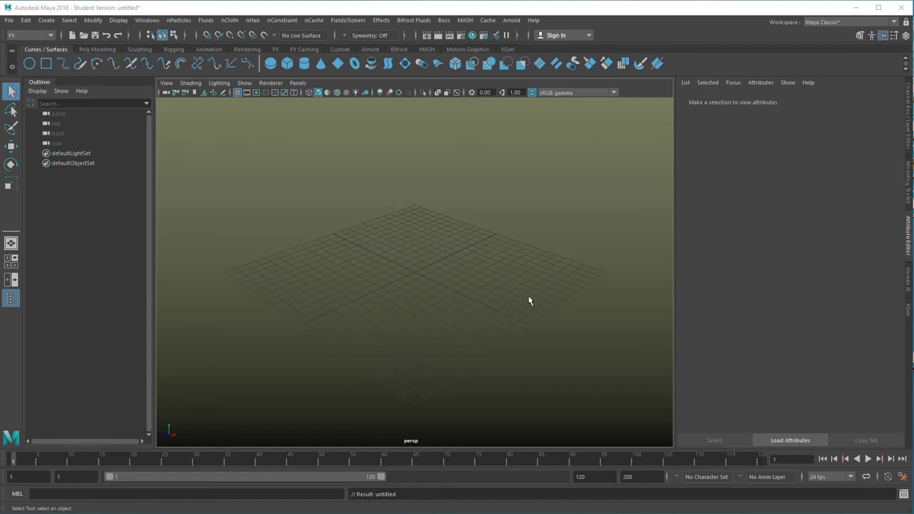
- Cycle the perspective view's background through its colour presets, ending on the olive gradient
key(alt+b)
scroll(493, 288, up, 2)
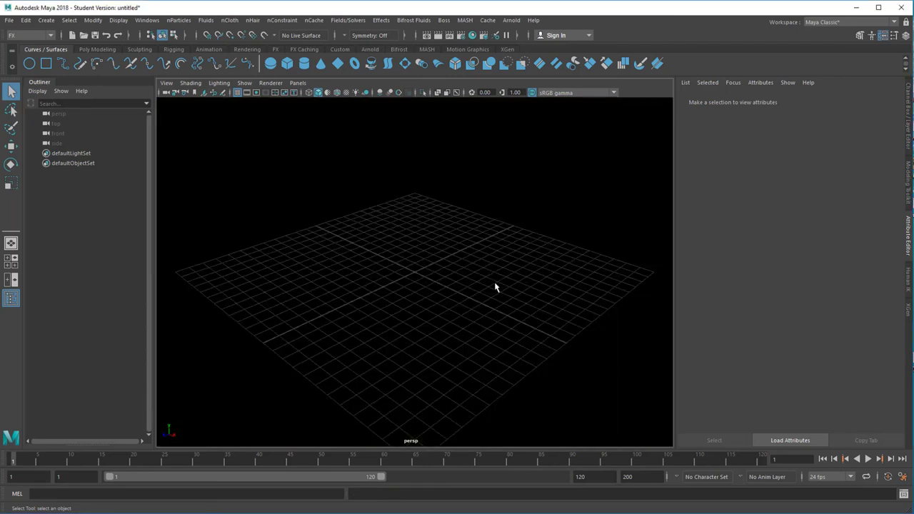
key(alt+b)
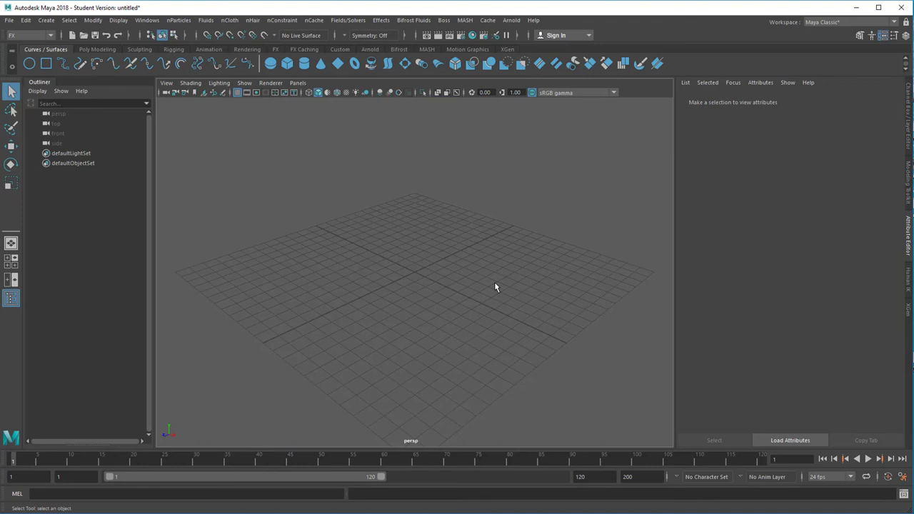
key(alt+b)
key(alt+b)
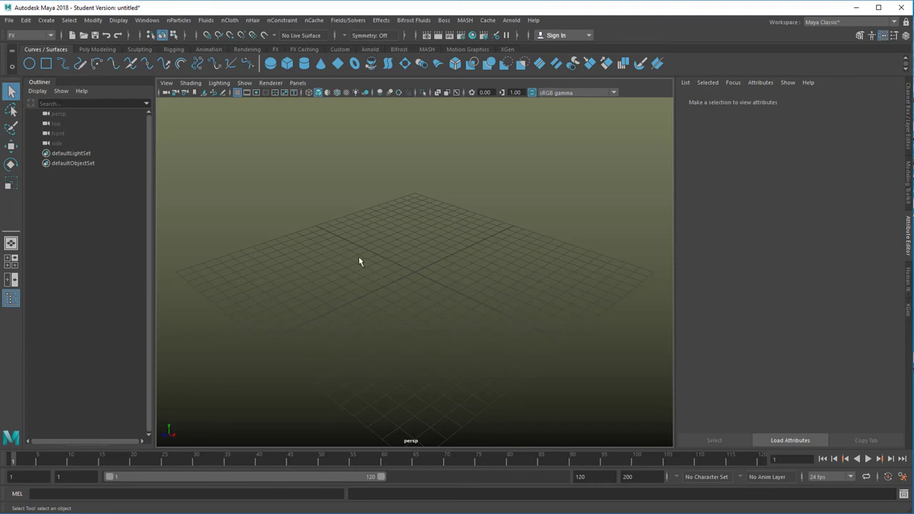
- Import the example CharacterObese.ma mesh from the Bipeds sculpting base meshes and close the asset library
click(148, 20)
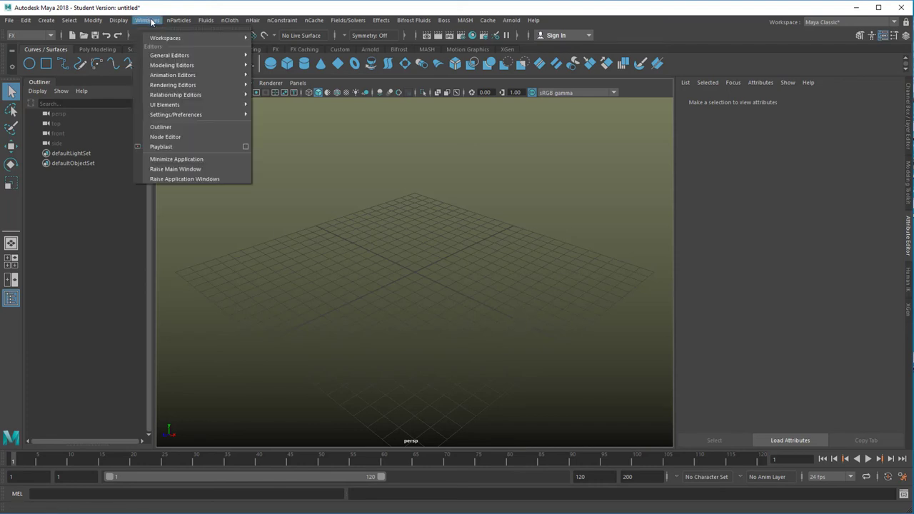
mouse_move(179, 56)
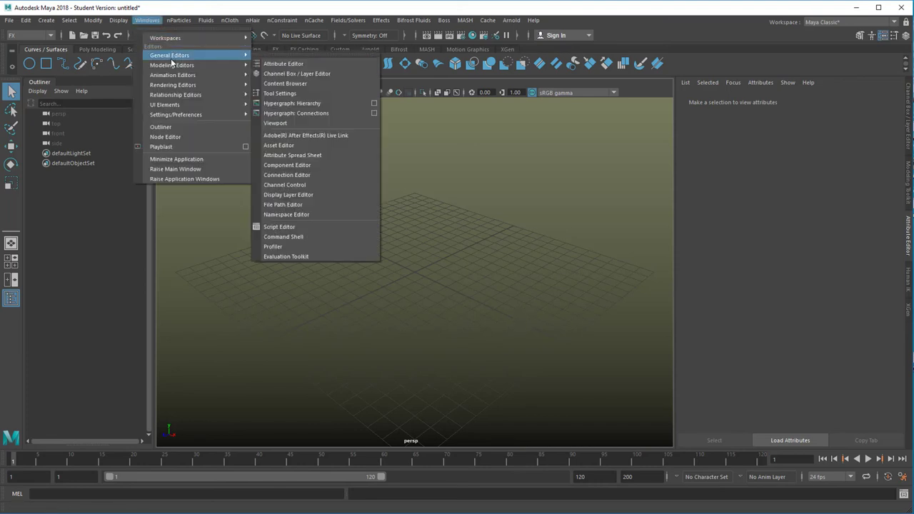
click(312, 83)
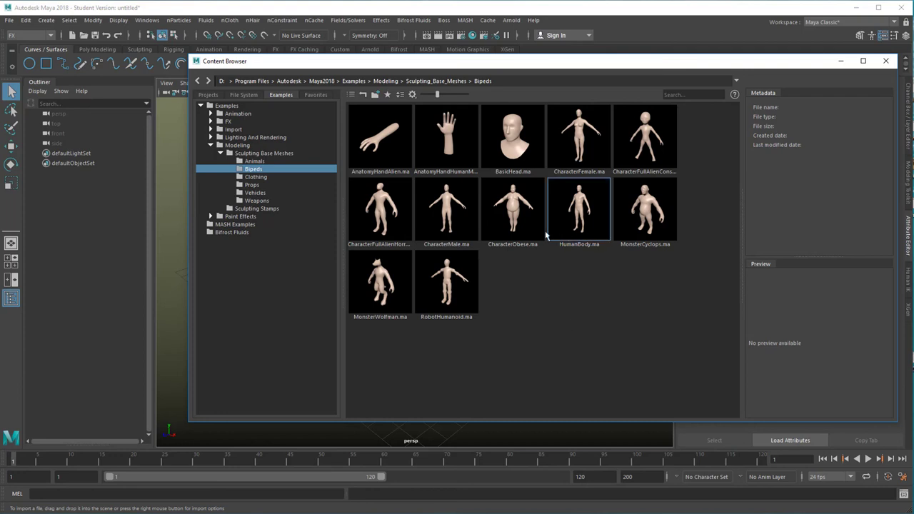
double_click(513, 217)
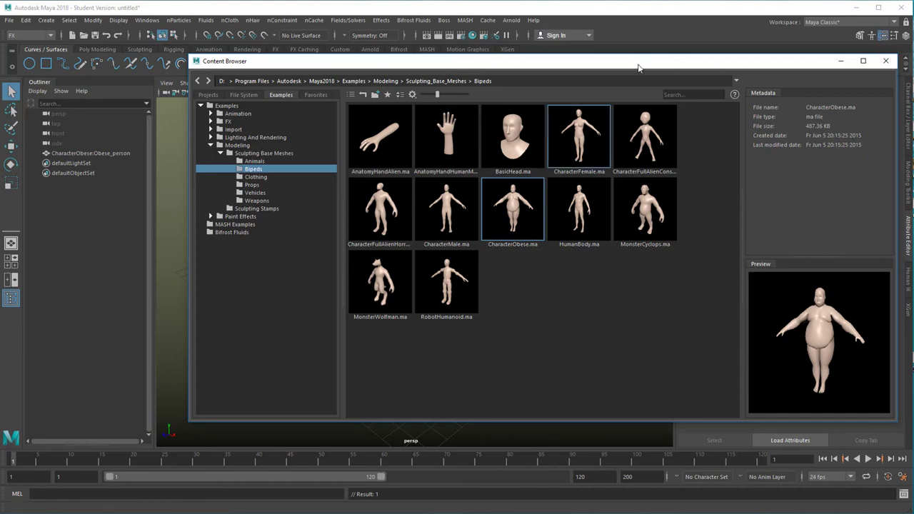
drag(636, 63, 543, 230)
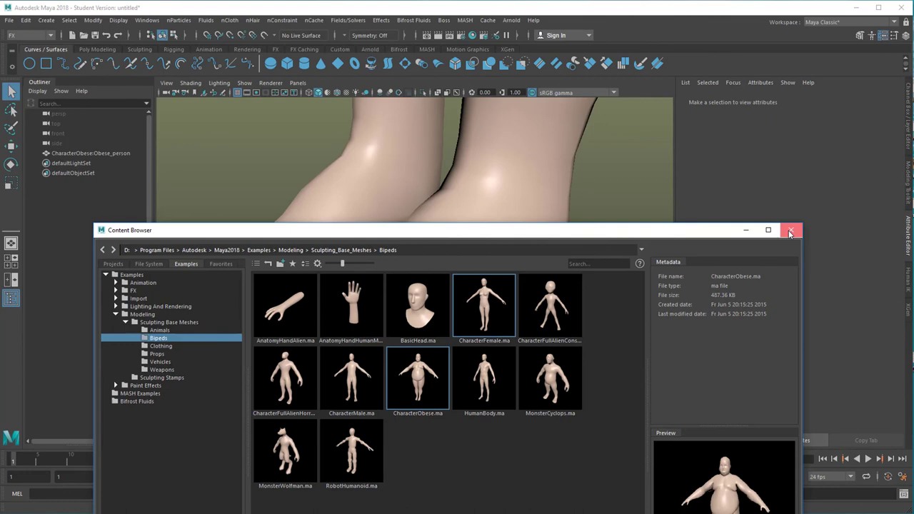
click(790, 229)
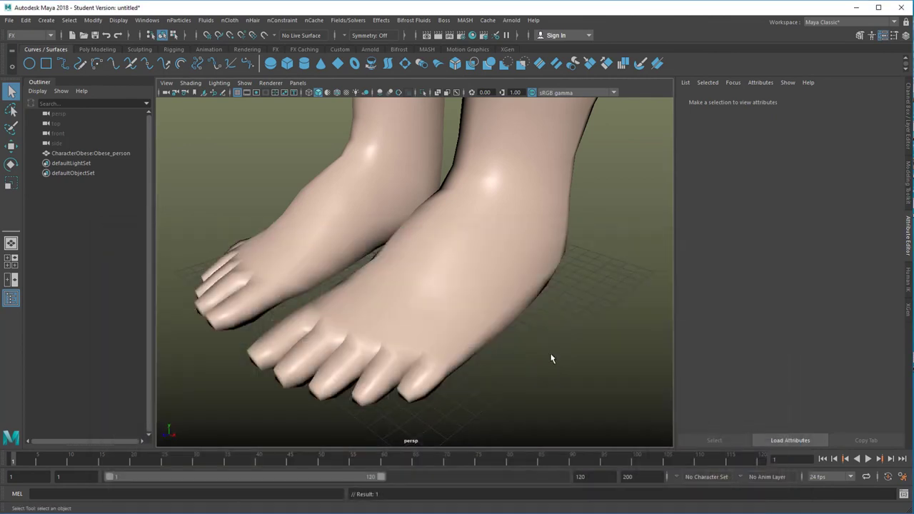
- Scale the imported obese character down uniformly and frame the whole figure in the perspective view
click(74, 153)
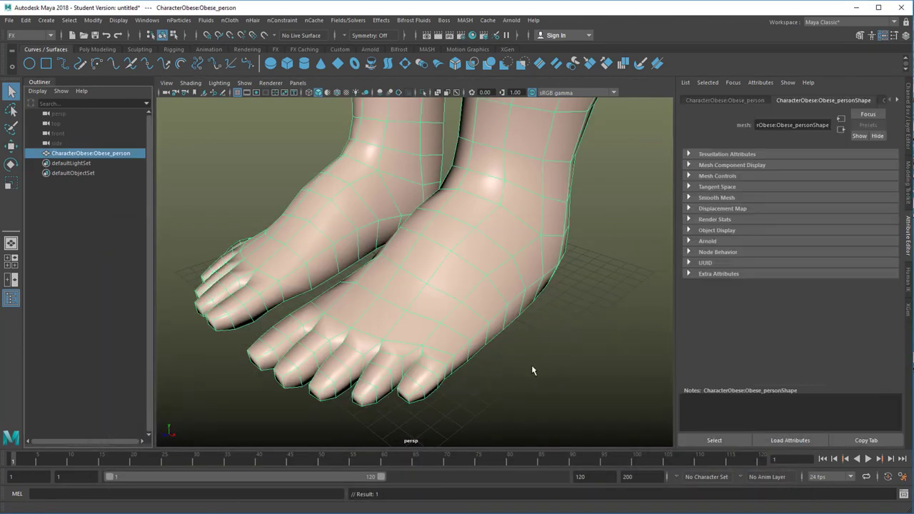
key(r)
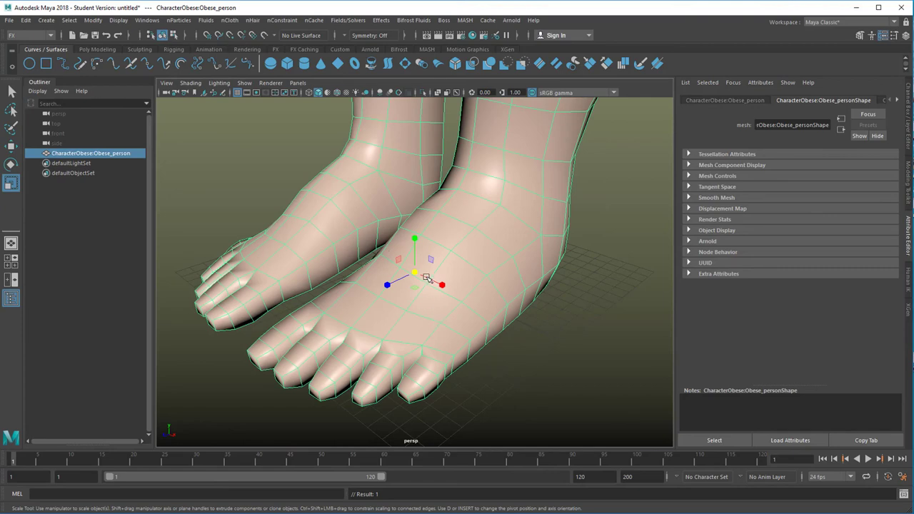
mouse_move(408, 271)
mouse_down()
mouse_move(438, 310)
mouse_move(433, 317)
mouse_move(415, 277)
mouse_up()
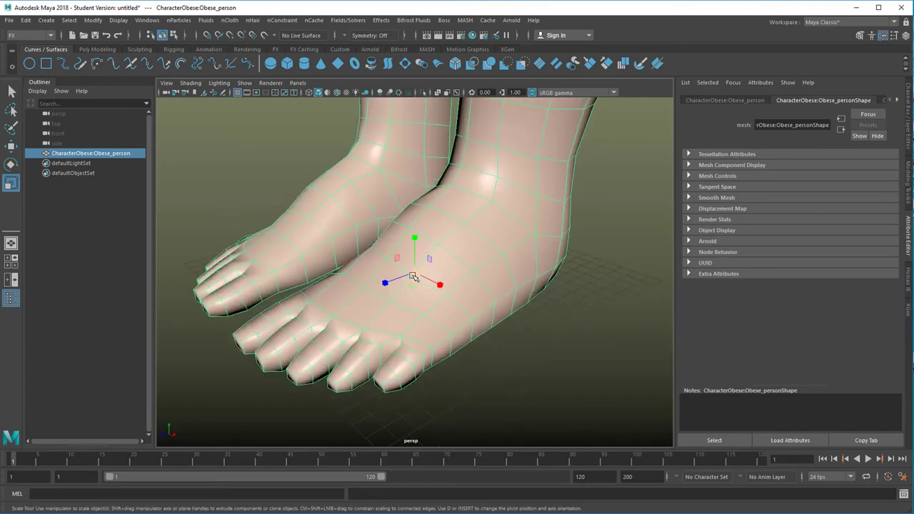
scroll(490, 316, down, 4)
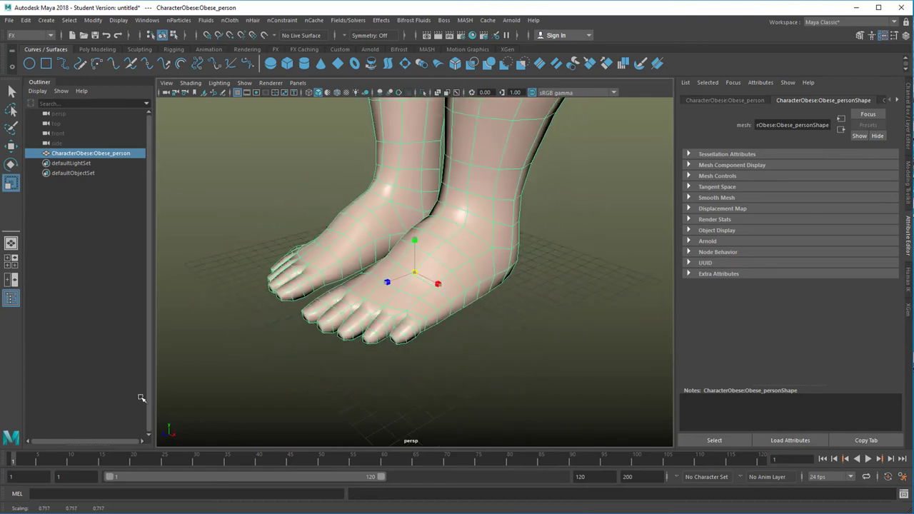
middle_drag(532, 258, 409, 323)
key(w)
key(f)
alt+drag(424, 340, 552, 353)
key(r)
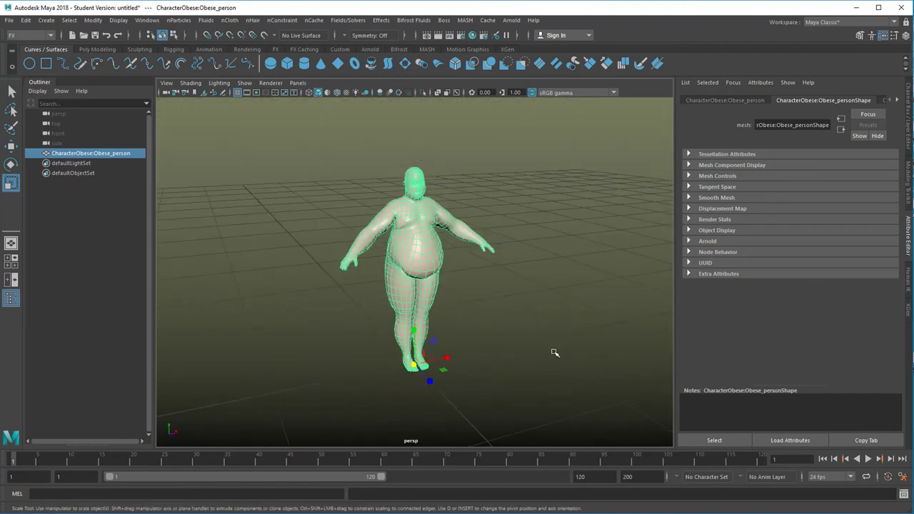
- Move the character backward along its Z axis, away from the centre of the grid
alt+right_drag(553, 353, 397, 354)
alt+drag(398, 354, 418, 350)
alt+right_drag(463, 338, 642, 331)
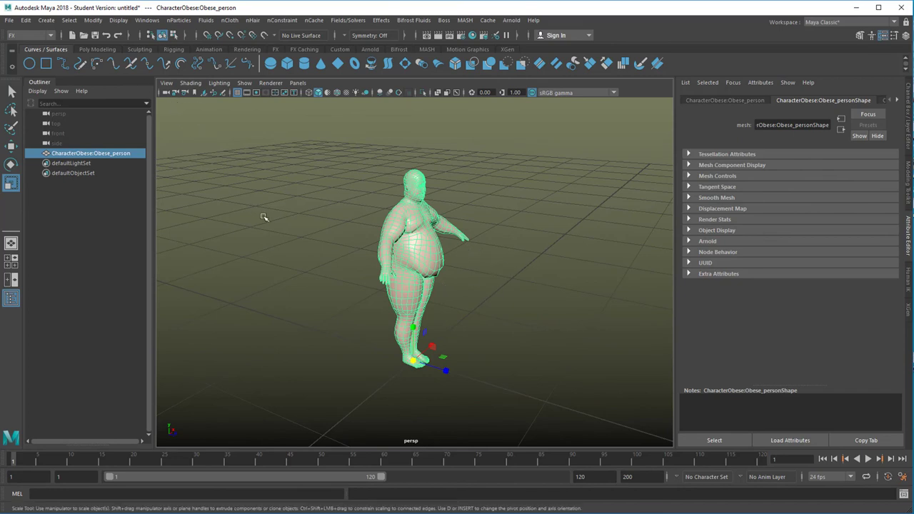
key(w)
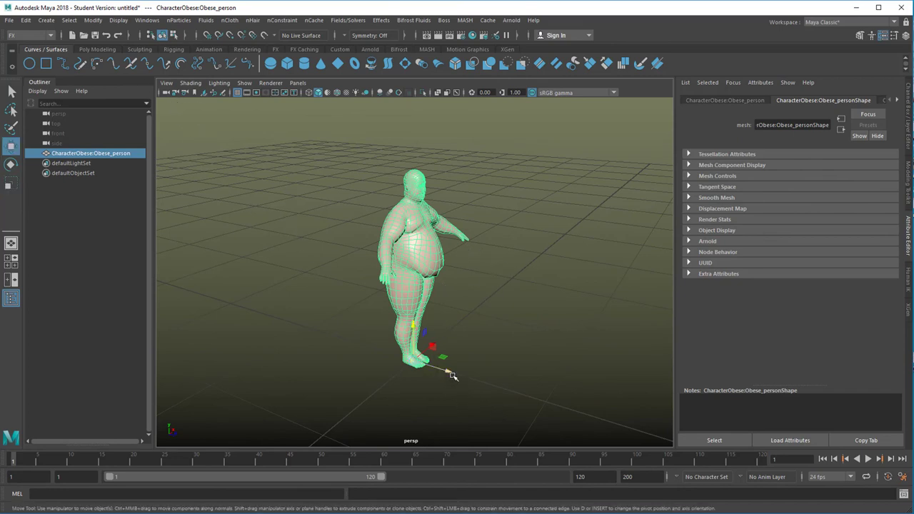
alt+drag(452, 376, 463, 340)
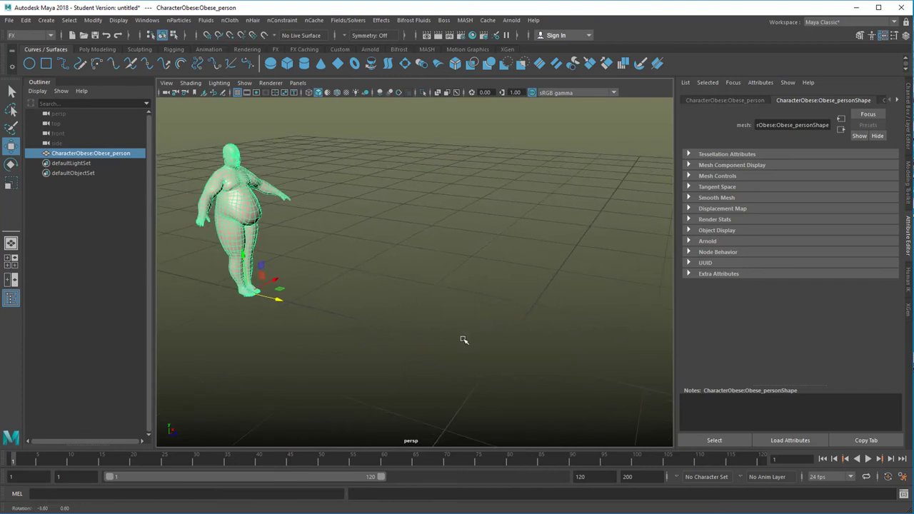
- Create a NURBS sphere at the origin in front of the character
click(271, 63)
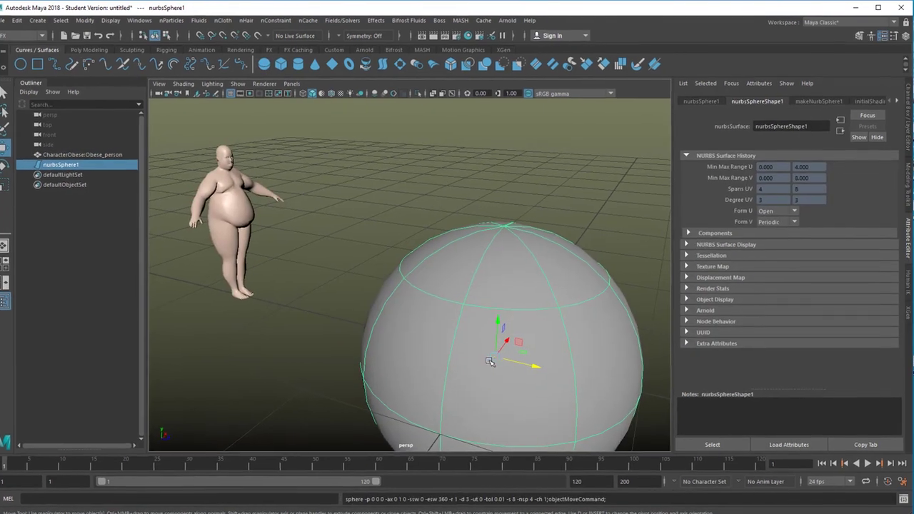
key(f)
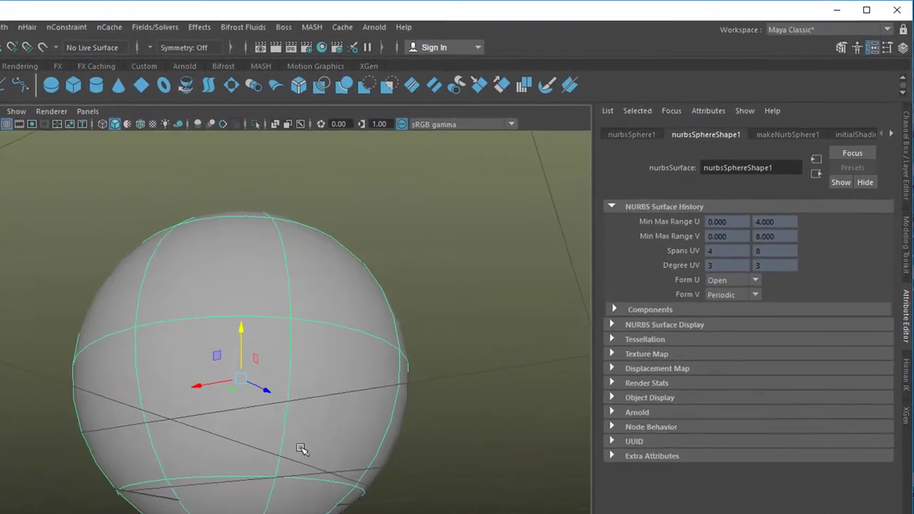
alt+drag(300, 448, 189, 492)
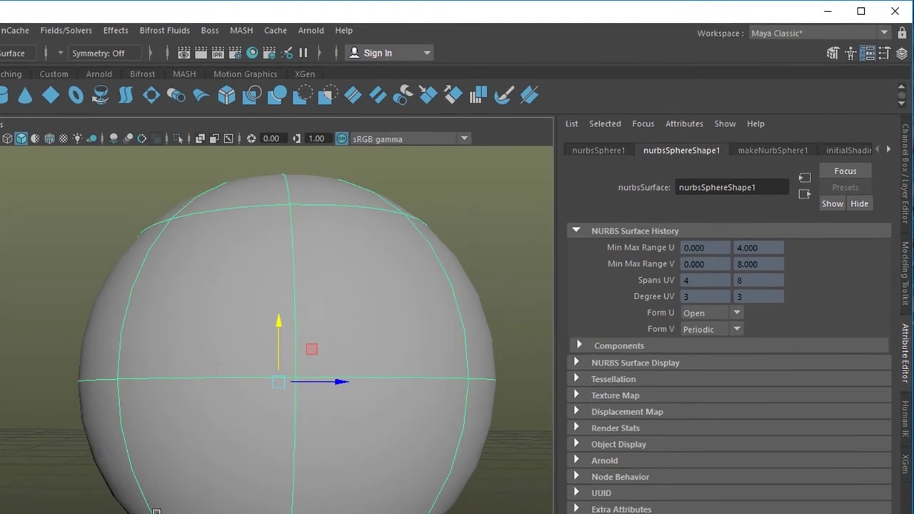
mouse_move(281, 316)
alt+mouse_down()
mouse_move(289, 285)
mouse_move(283, 317)
alt+mouse_up()
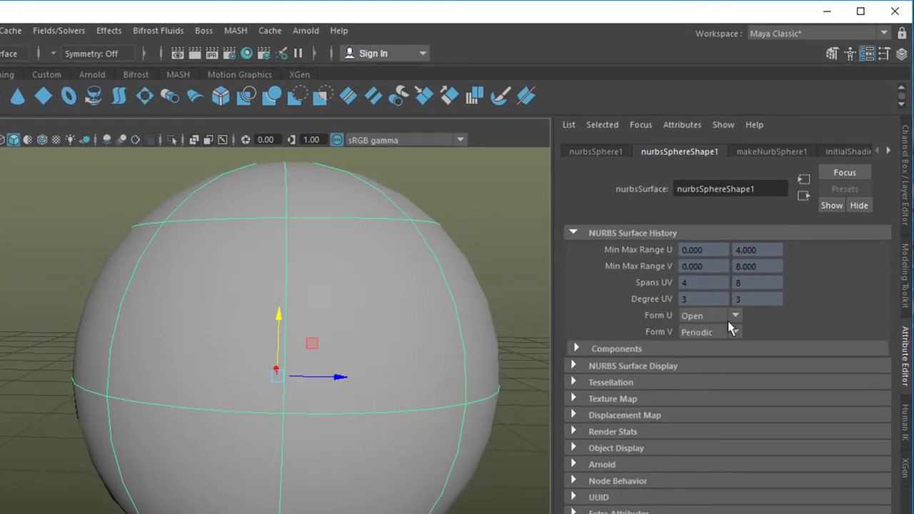
- Set the sphere's Start Sweep to 180 to cut it to a half-sphere, and check it from both sides
click(775, 151)
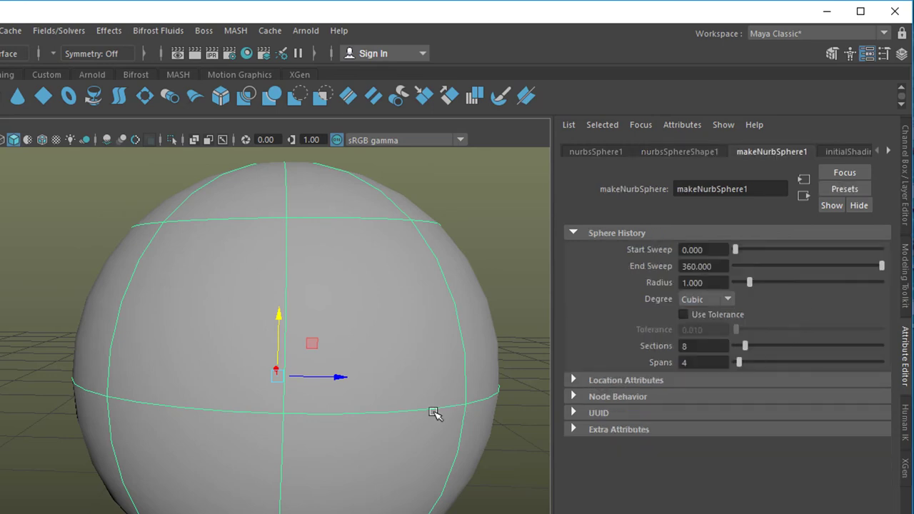
alt+drag(433, 413, 359, 446)
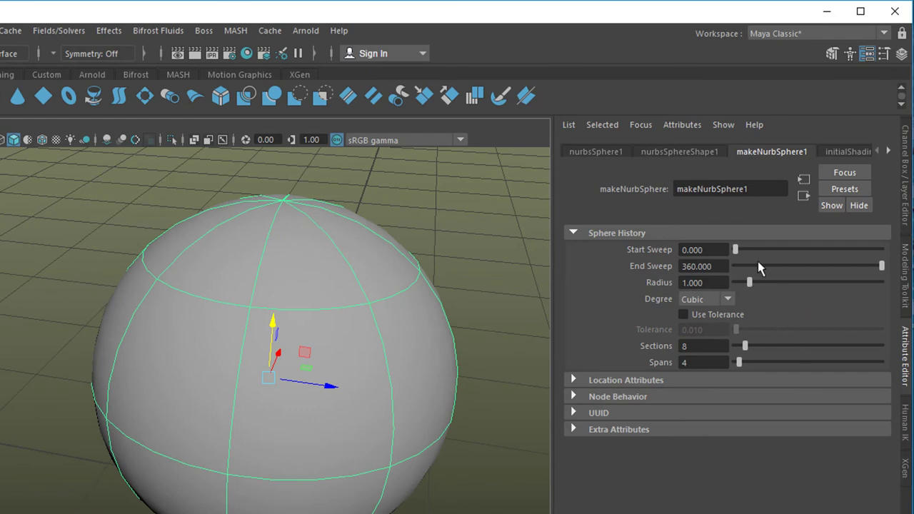
drag(736, 253, 808, 259)
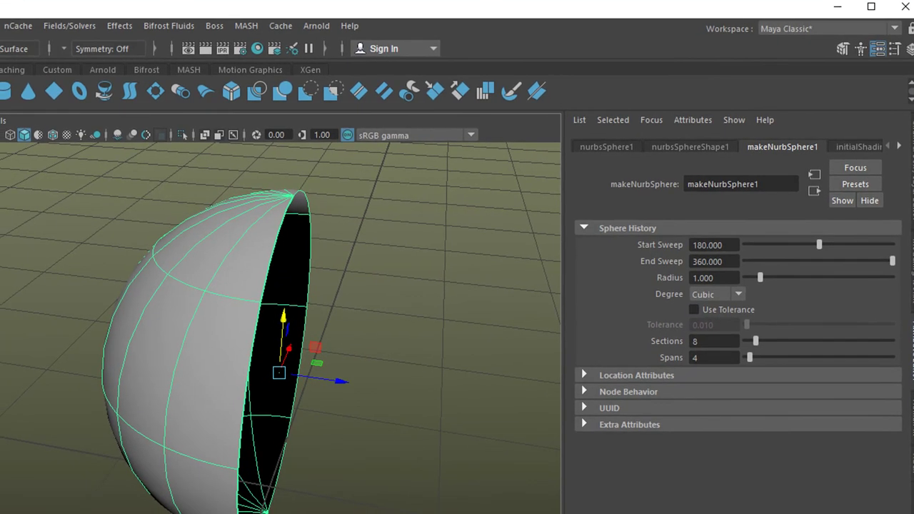
alt+drag(235, 456, 288, 469)
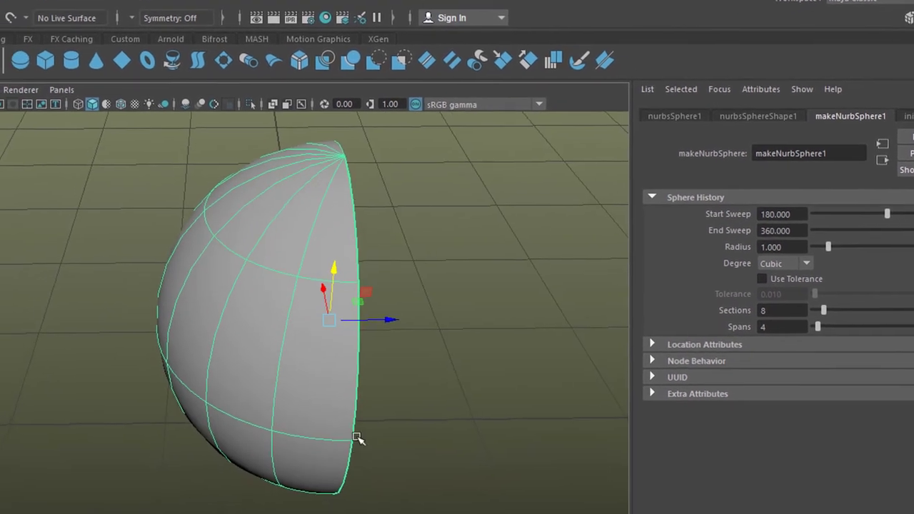
alt+drag(408, 459, 531, 468)
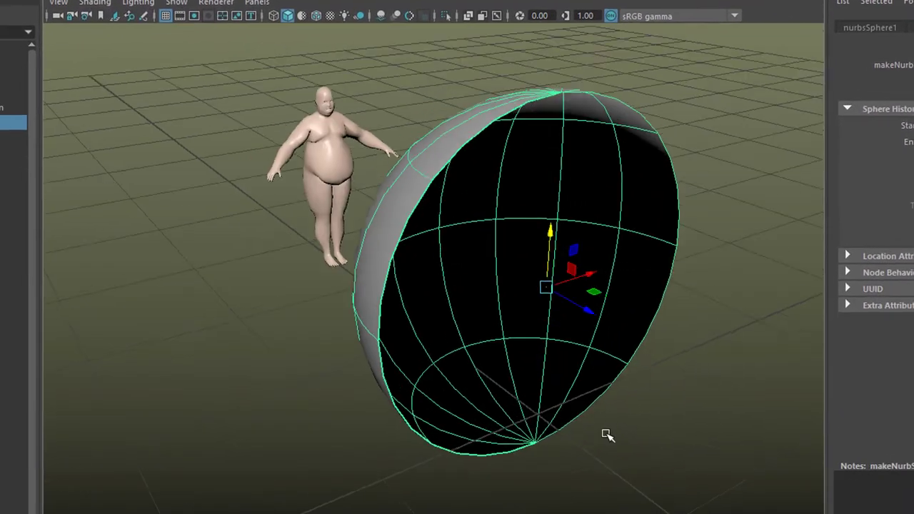
alt+drag(607, 435, 709, 423)
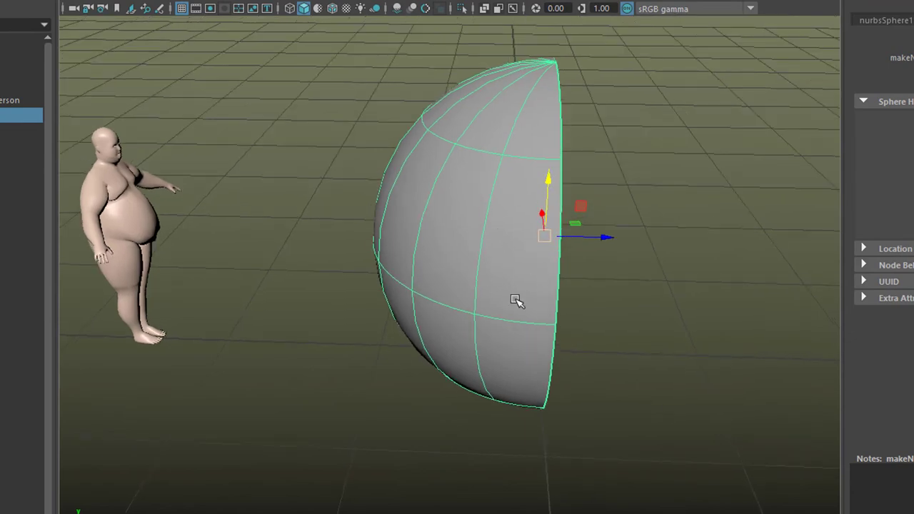
alt+drag(516, 301, 504, 333)
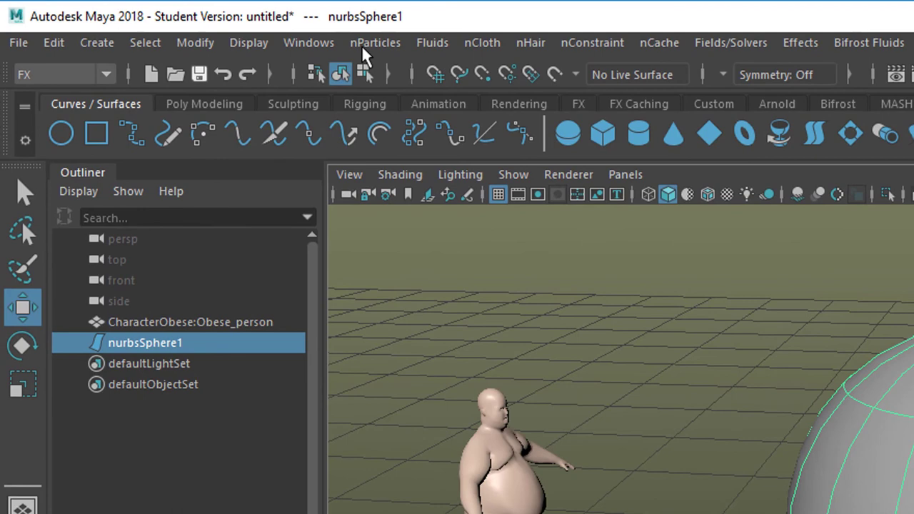
- Make the half-sphere emit nParticles with Emit from Object and play back the simulation
click(383, 40)
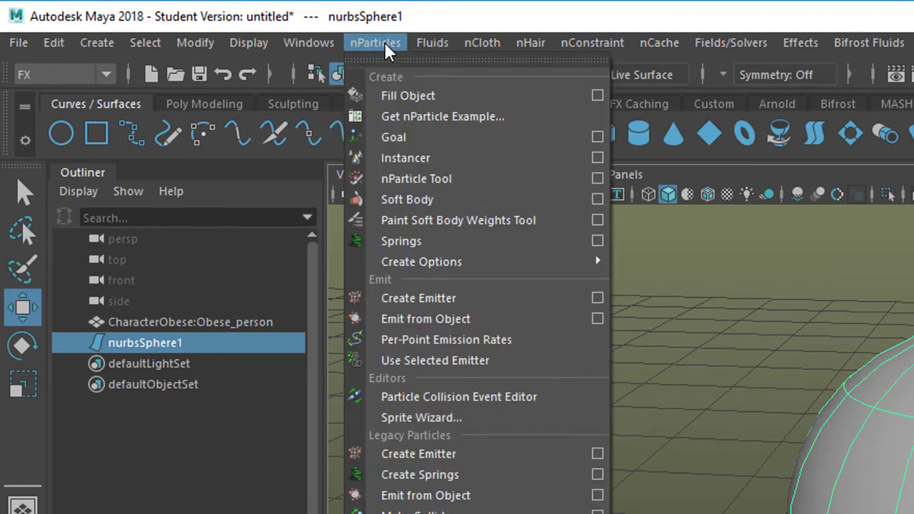
click(453, 318)
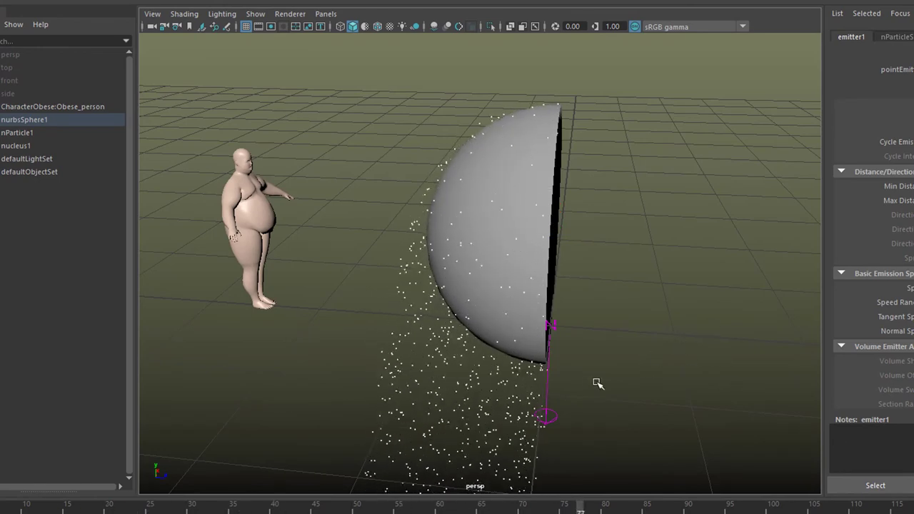
scroll(613, 368, down, 3)
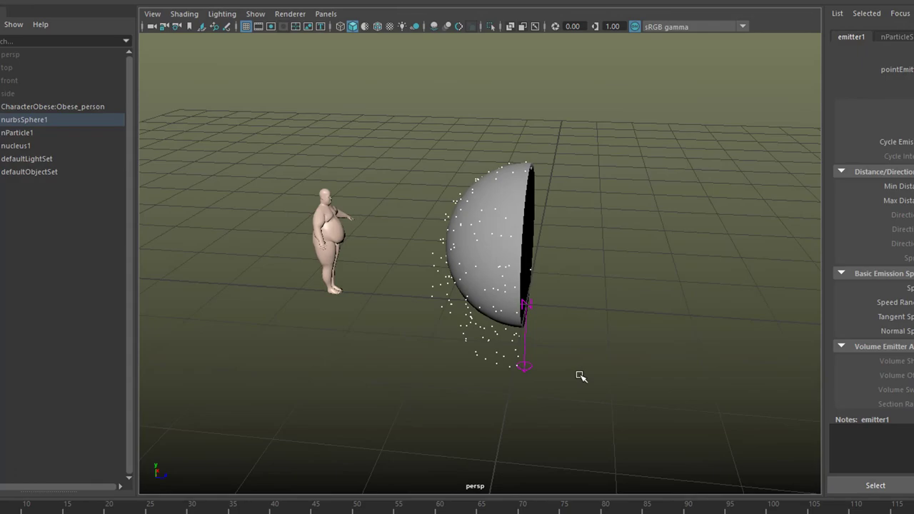
alt+middle_drag(585, 343, 584, 293)
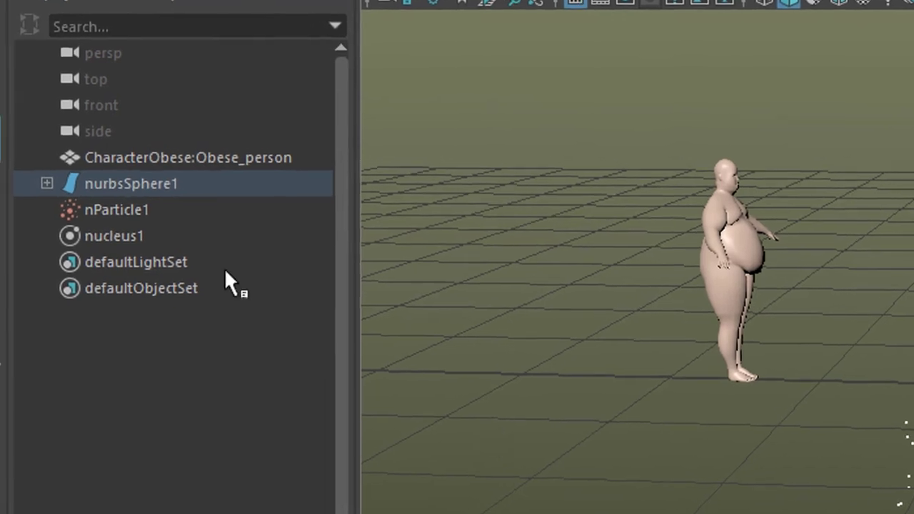
- Inspect the attributes of the nucleus solver, the half-sphere and the emitted nParticle object
click(139, 246)
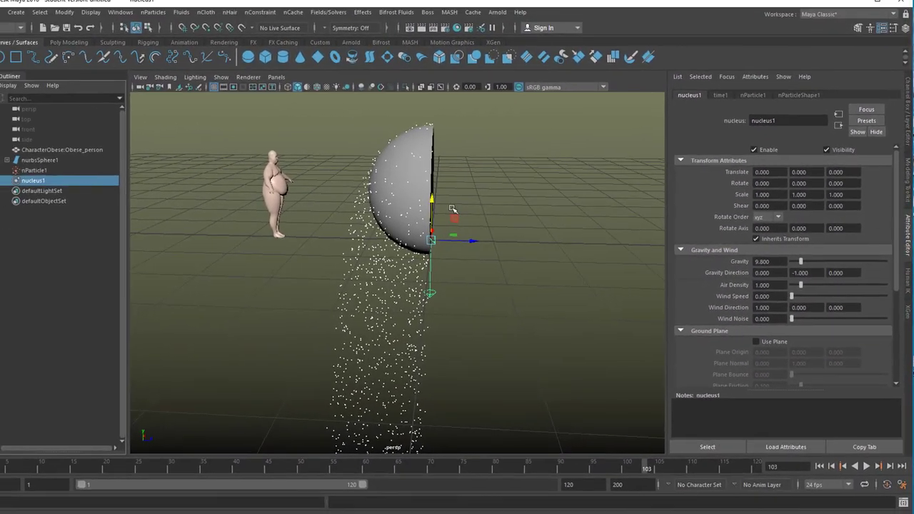
click(69, 163)
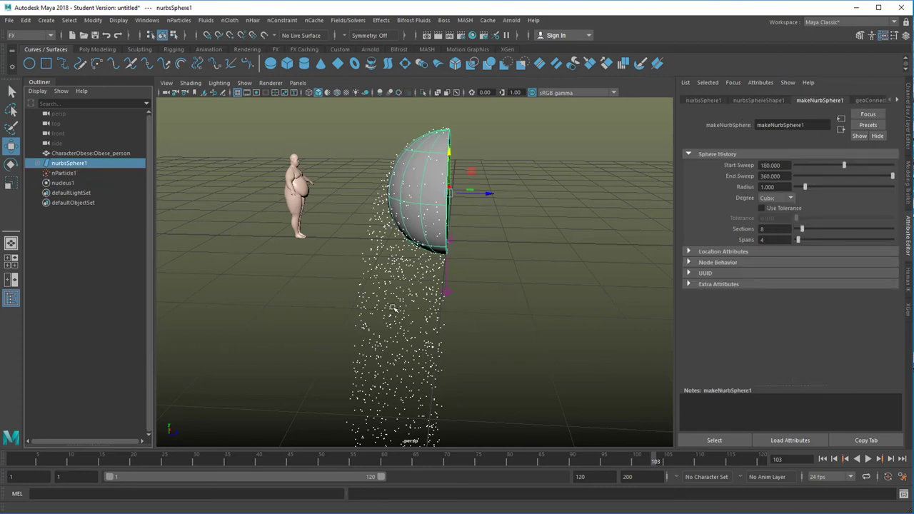
click(398, 312)
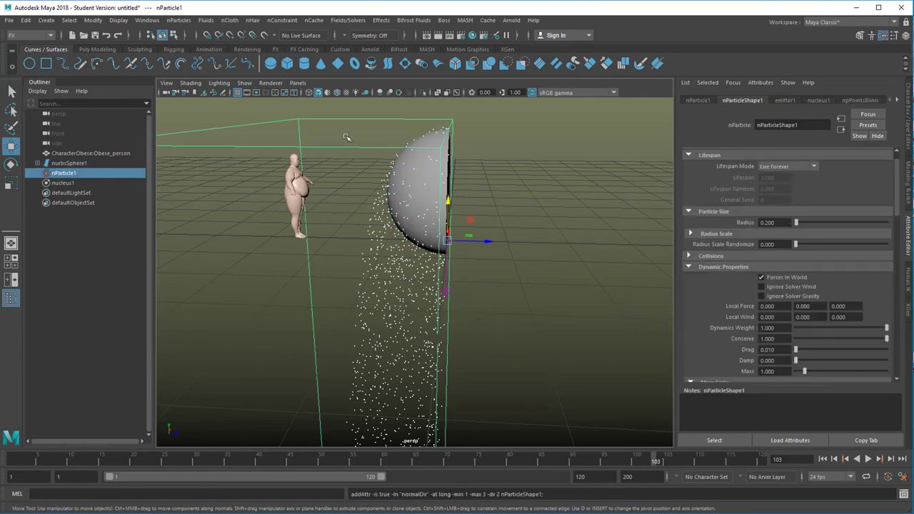
- Rewind the simulation and play it again to examine how the particles leave the half-sphere
click(823, 459)
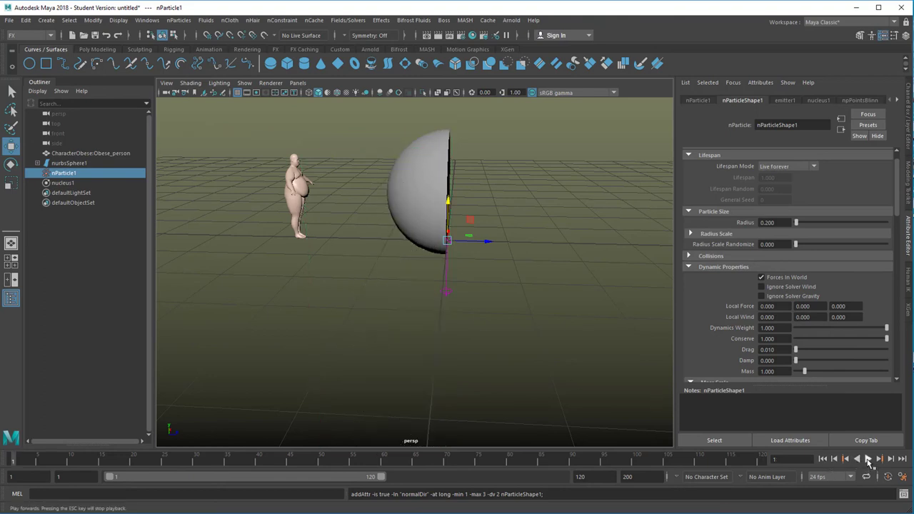
click(867, 459)
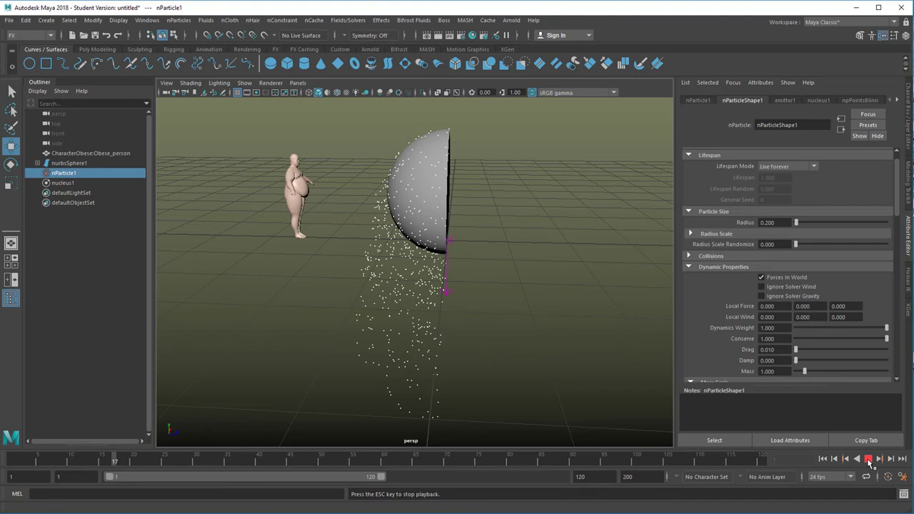
click(420, 287)
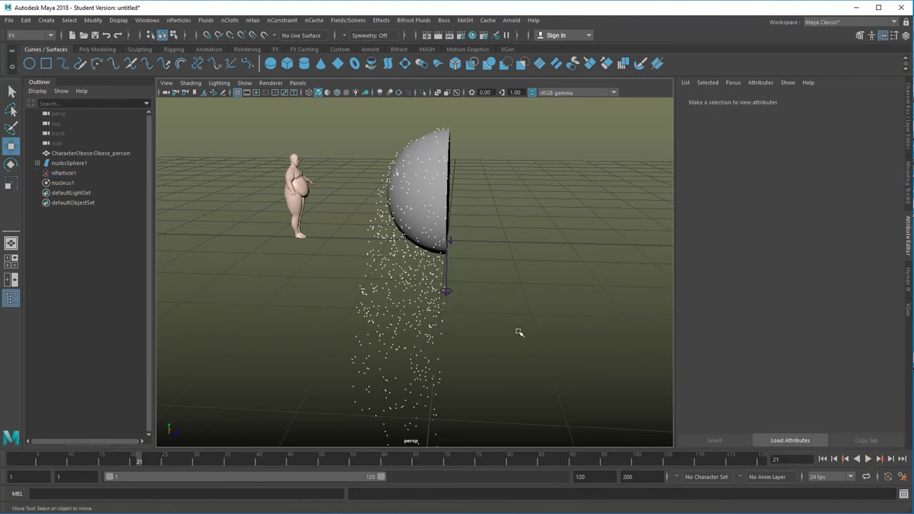
scroll(431, 336, down, 5)
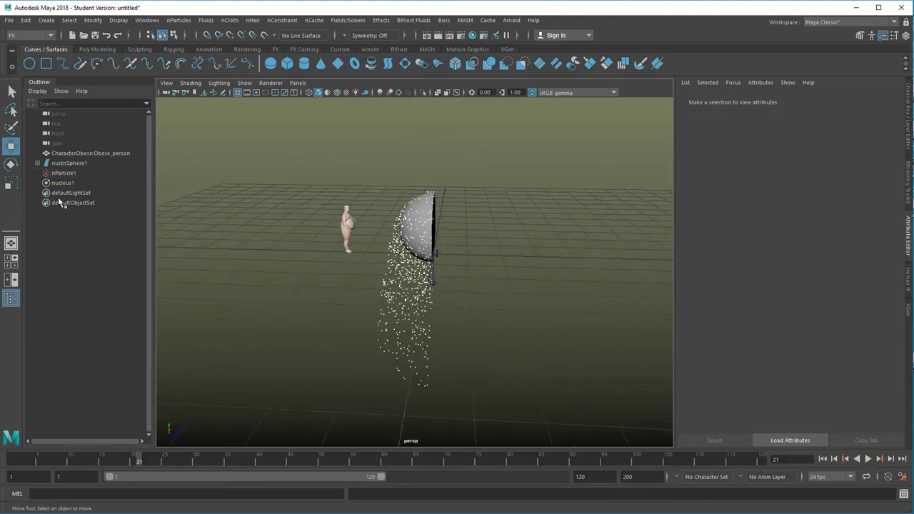
- Enable Ignore Solver Gravity in the Dynamic Properties of the nParticle object and play back the simulation
click(61, 174)
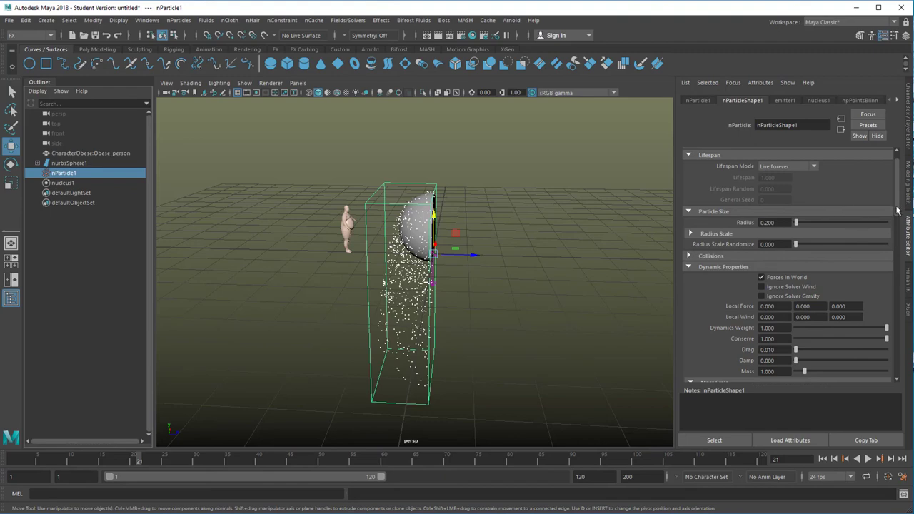
scroll(898, 212, down, 1)
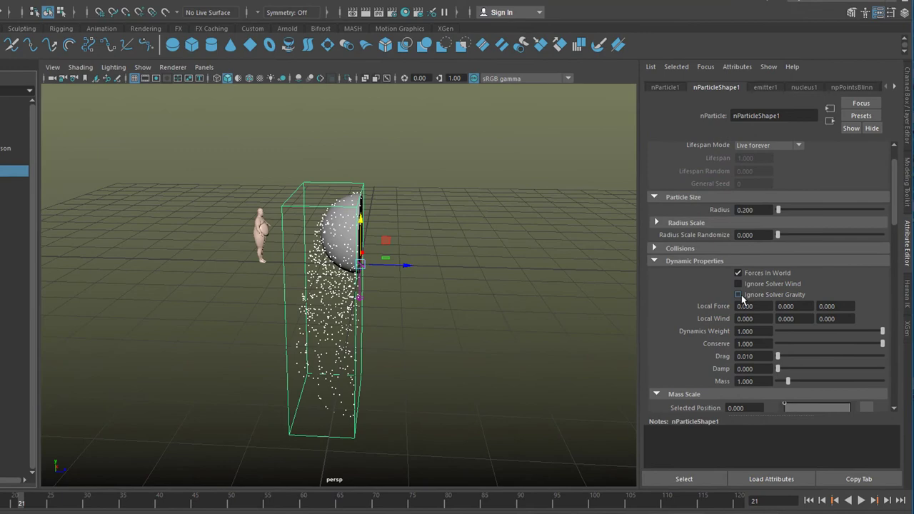
click(629, 269)
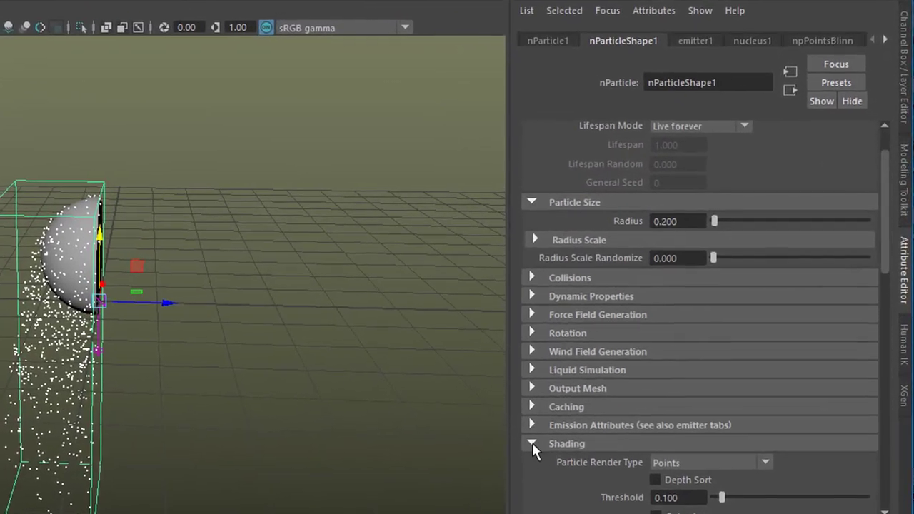
click(558, 425)
mouse_move(882, 352)
mouse_down()
mouse_move(883, 463)
mouse_move(884, 358)
mouse_up()
click(498, 192)
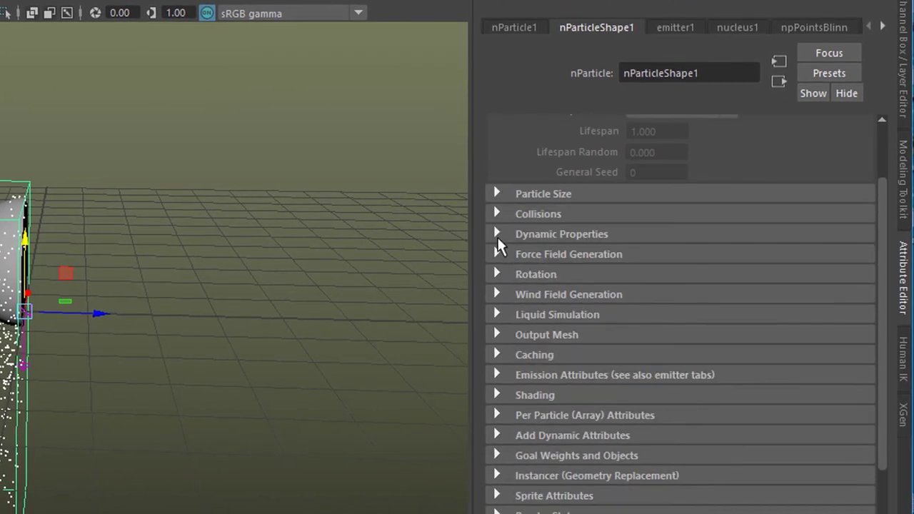
click(497, 234)
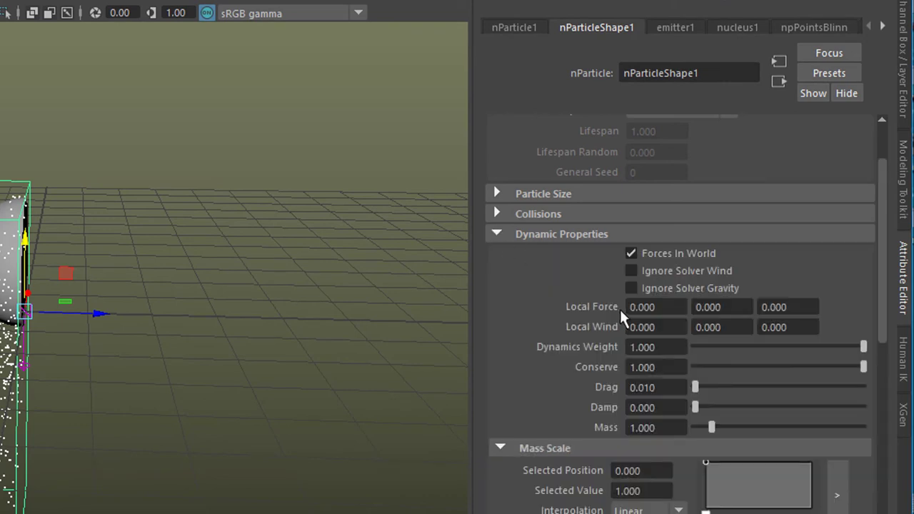
click(631, 288)
right_click(630, 291)
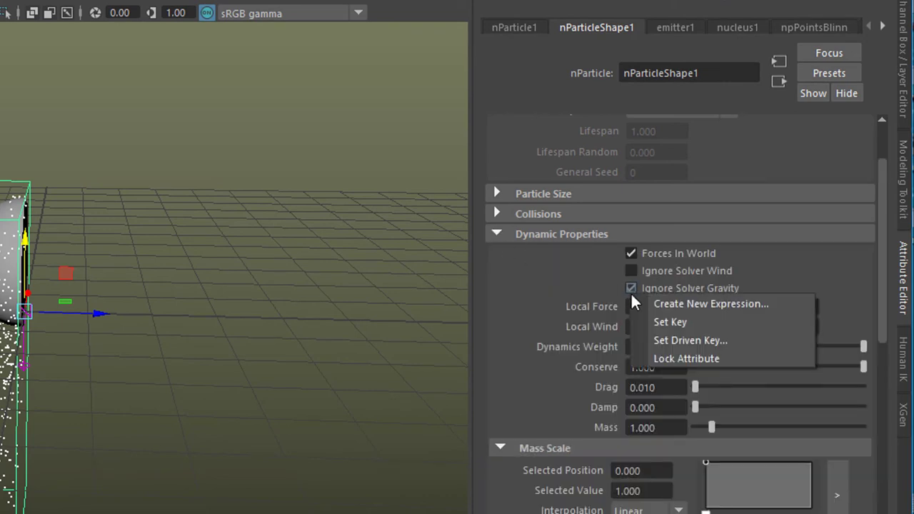
click(812, 254)
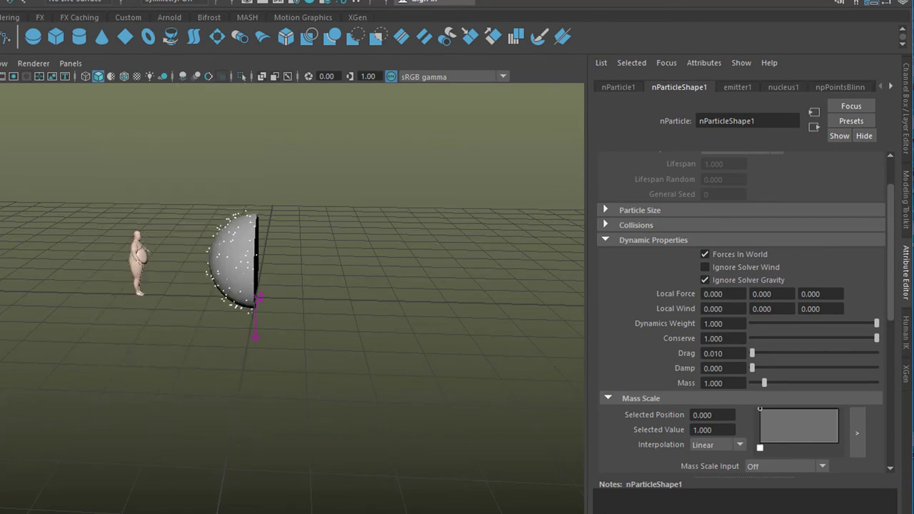
key(w)
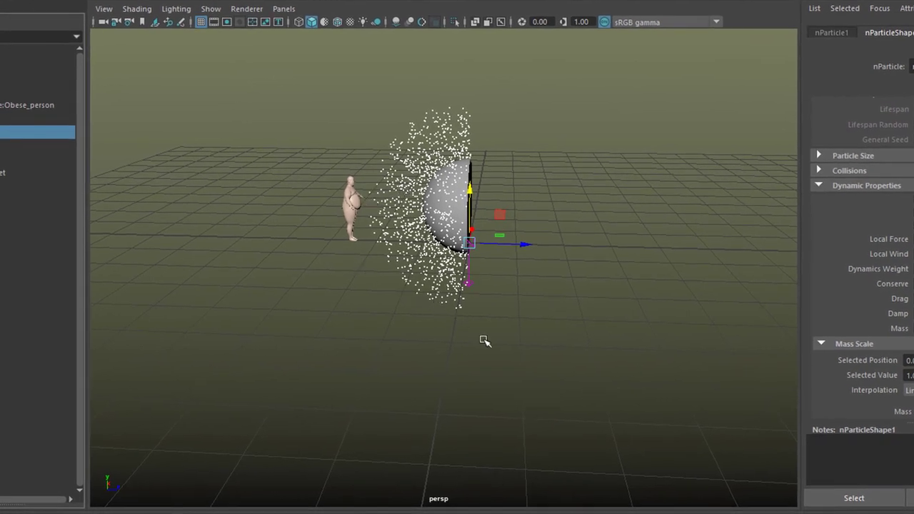
click(450, 199)
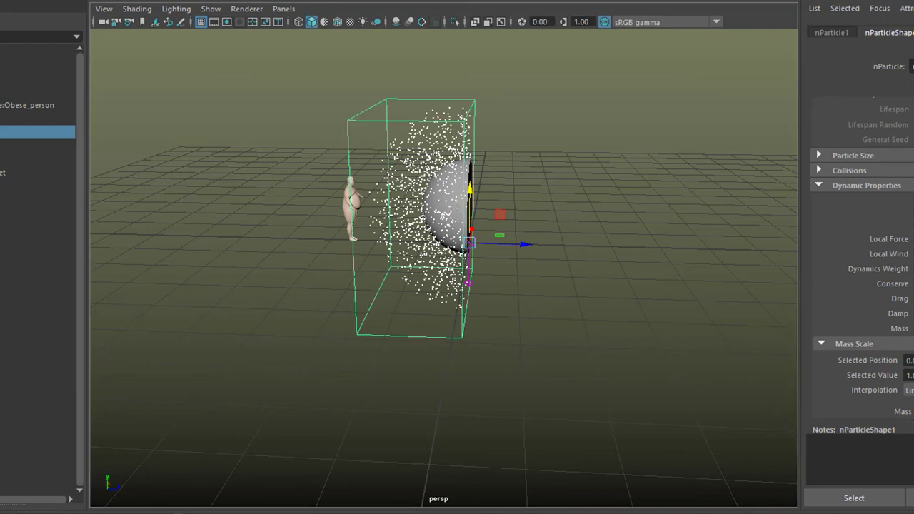
- Scale the half-sphere along its depth axis until its curve flips away from the character, and replay the simulation
click(35, 118)
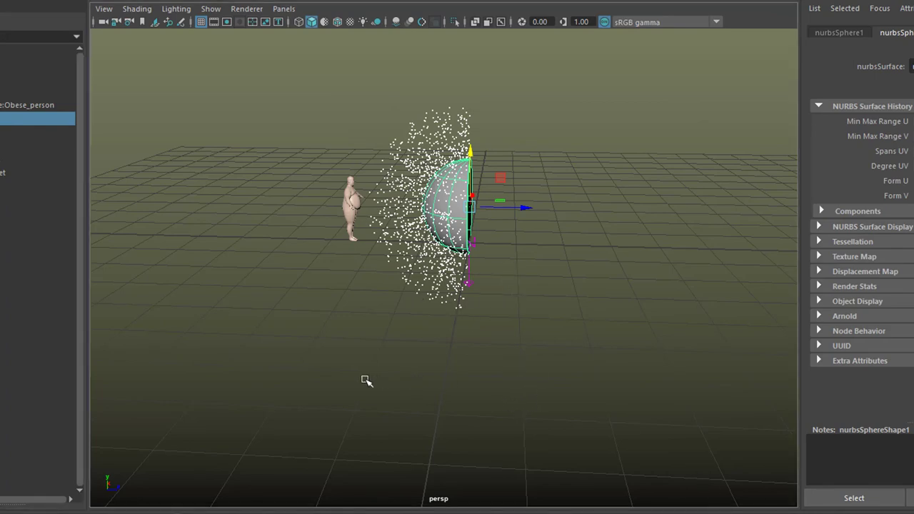
alt+right_drag(367, 381, 561, 367)
alt+middle_drag(561, 367, 578, 430)
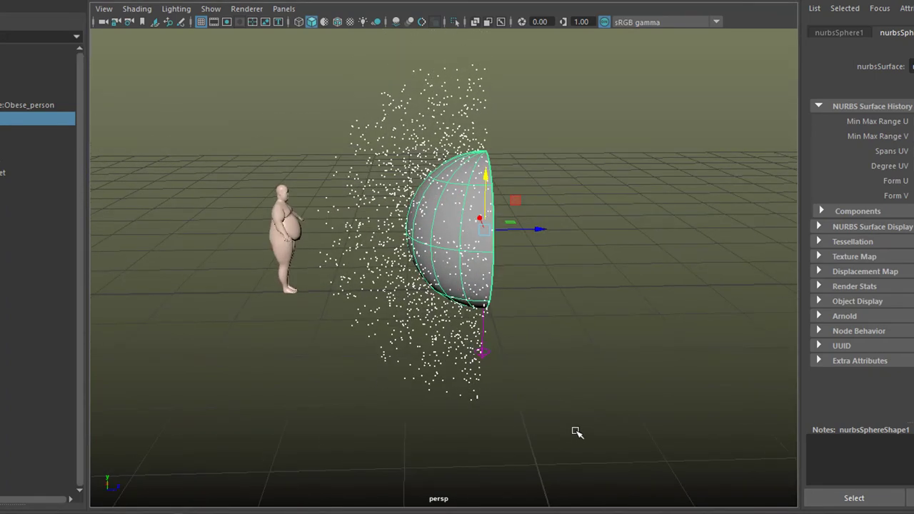
key(r)
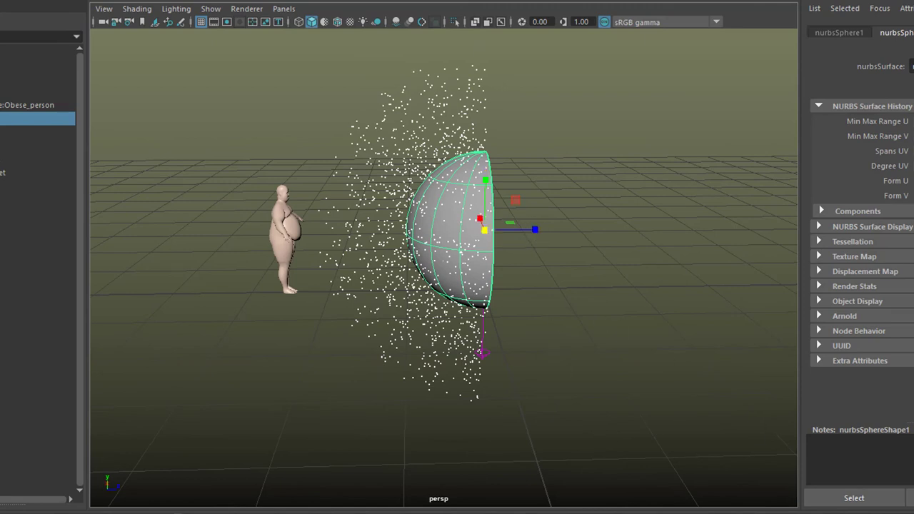
key(shift+alt+v)
key(alt+v)
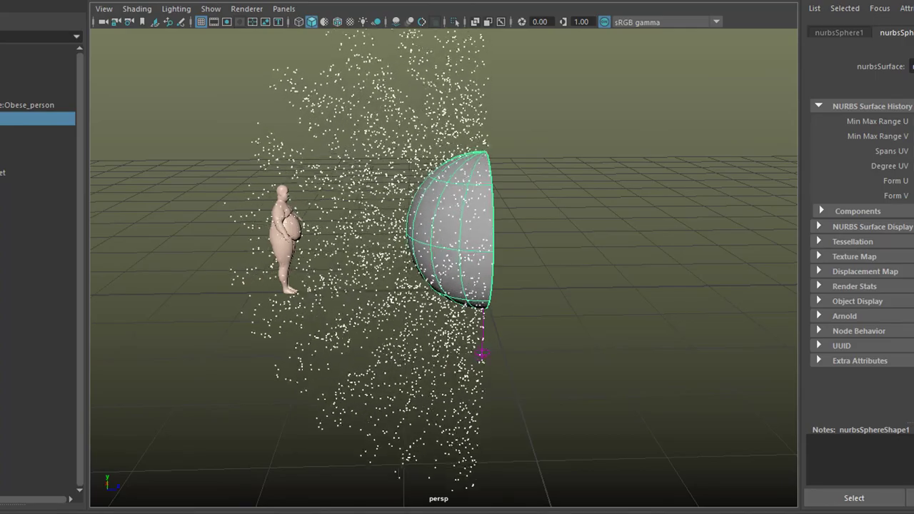
key(alt+v)
alt+drag(724, 421, 526, 239)
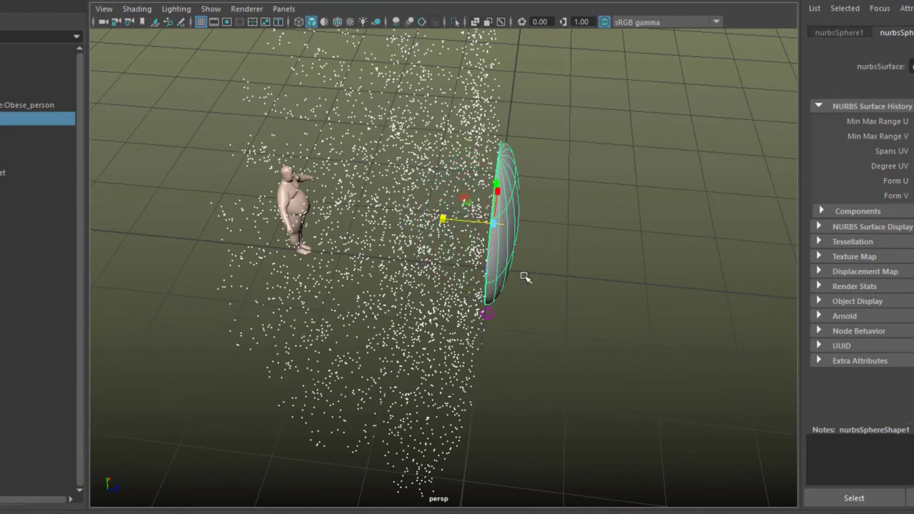
key(alt+shift+v)
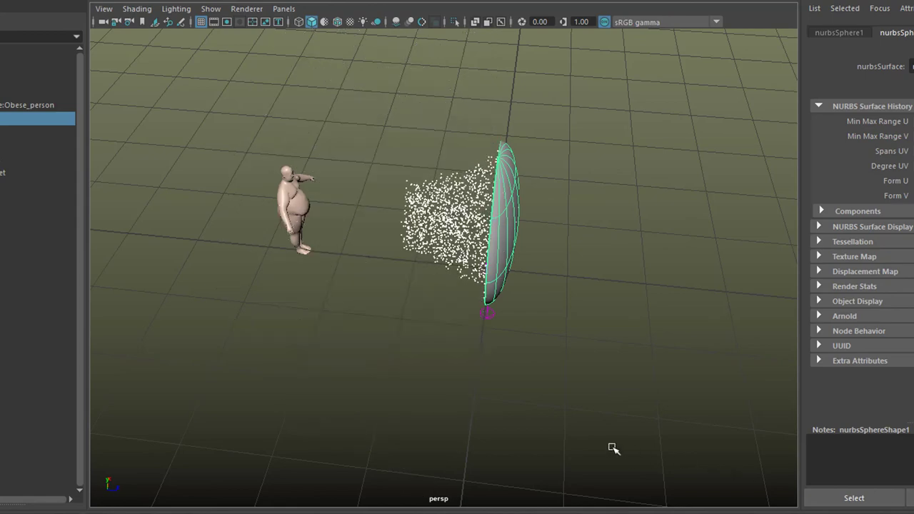
mouse_move(613, 448)
alt+mouse_down()
mouse_move(645, 445)
mouse_move(657, 417)
mouse_move(593, 433)
mouse_move(603, 437)
alt+mouse_up()
- Flatten the flipped half-sphere along its depth axis into a nearly flat disc and play back the emission toward the character
key(t)
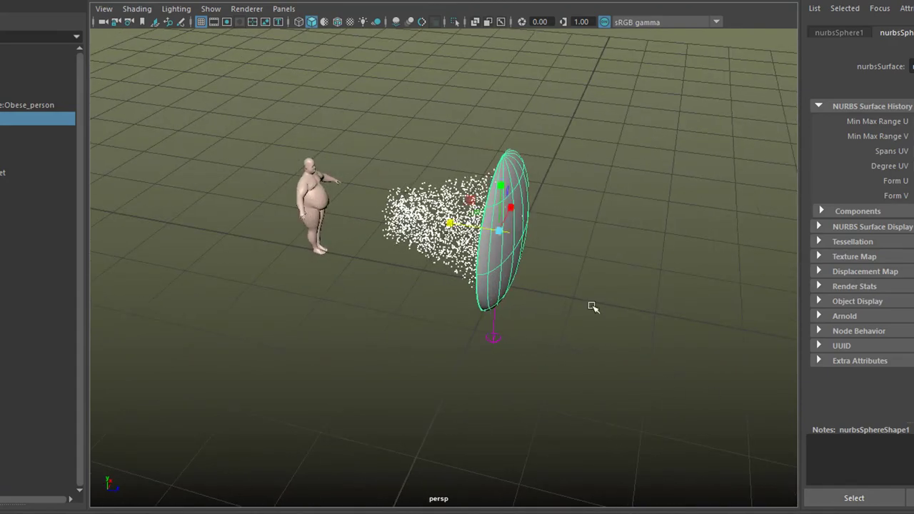
click(477, 227)
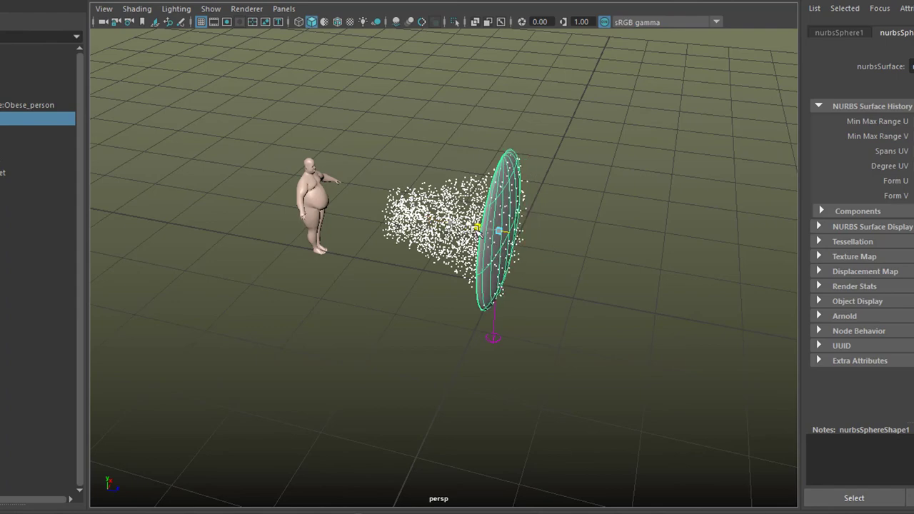
alt+drag(419, 305, 457, 296)
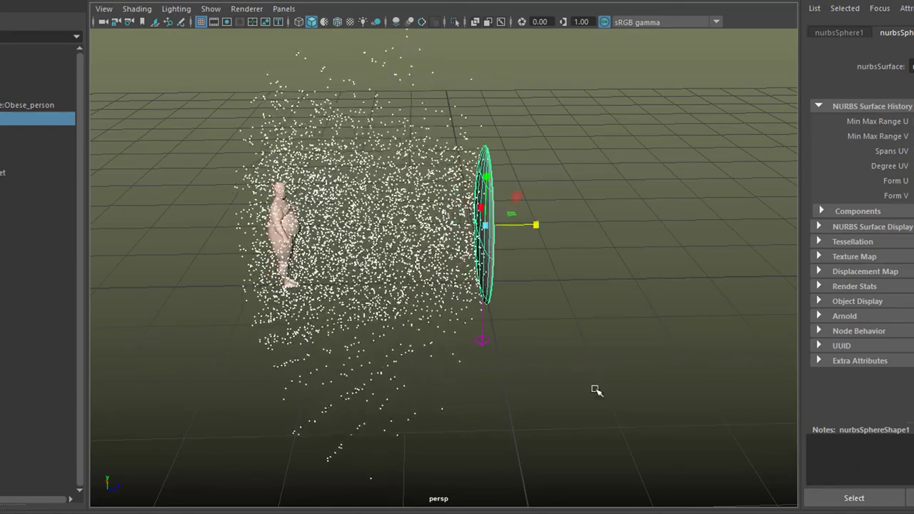
alt+drag(593, 387, 340, 379)
alt+right_drag(341, 379, 574, 394)
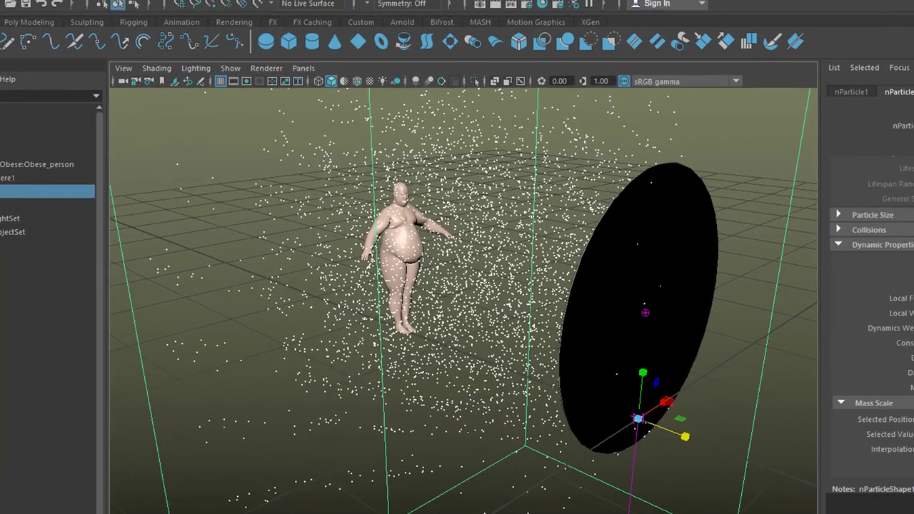
- Make the Obese_person mesh a collision object with nCloth's Create Passive Collider
click(2, 140)
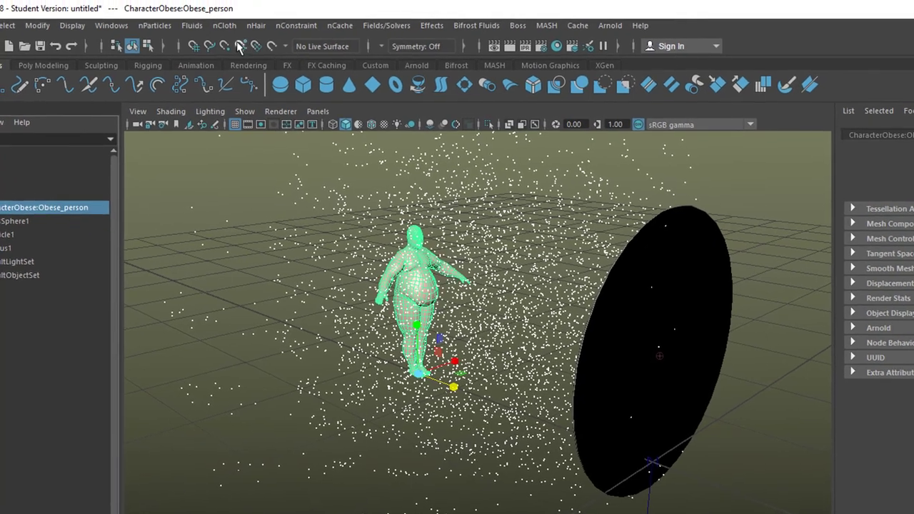
click(225, 27)
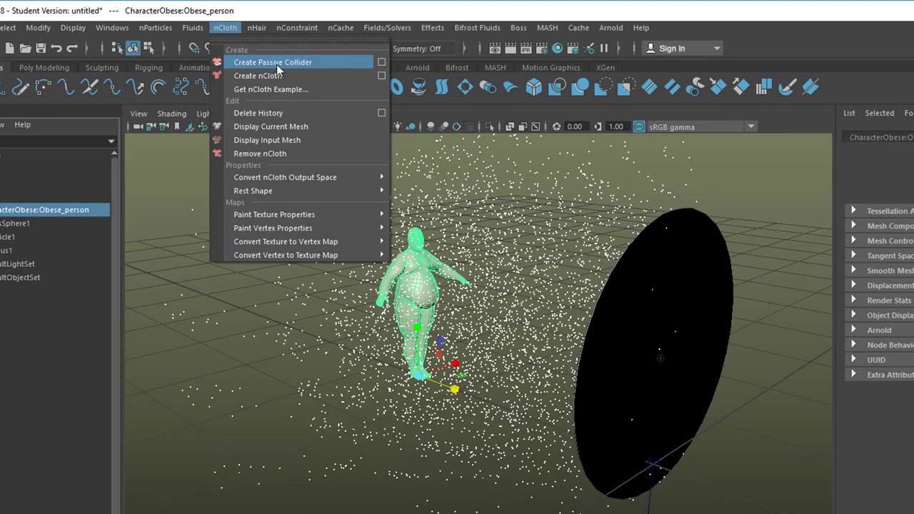
mouse_move(397, 28)
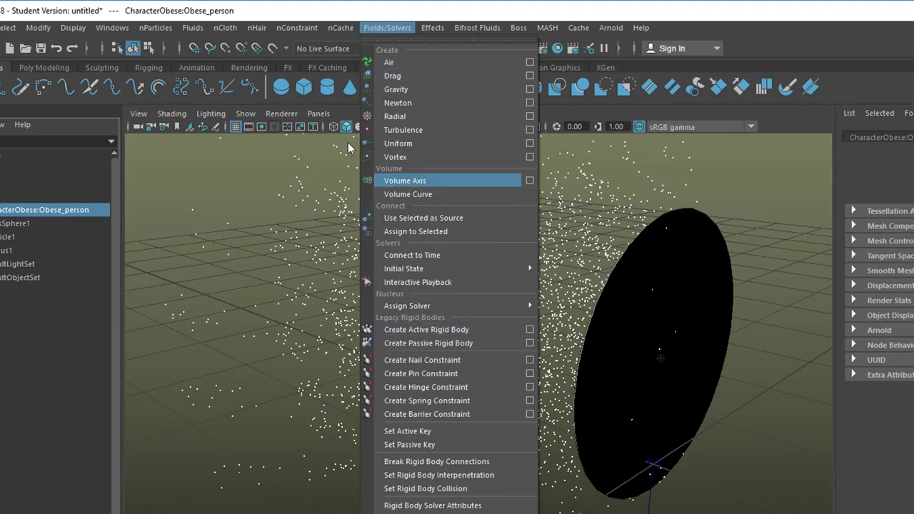
mouse_move(215, 23)
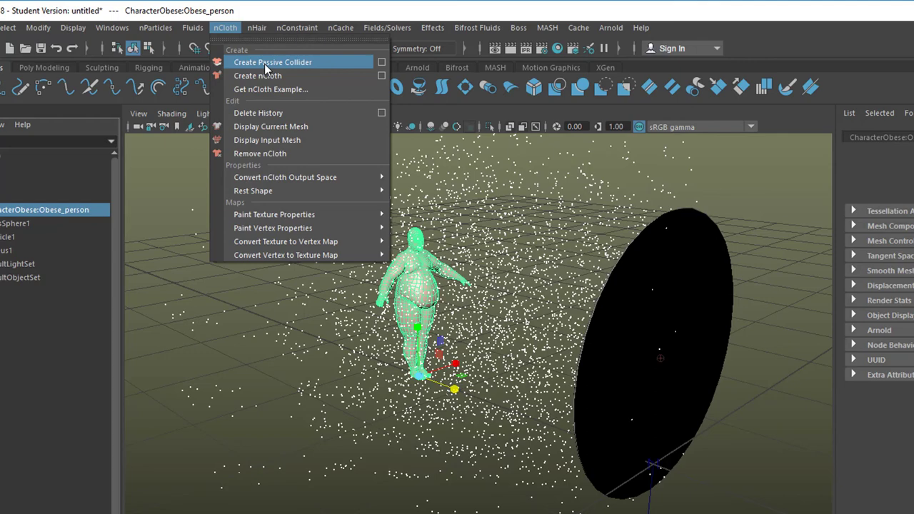
click(265, 64)
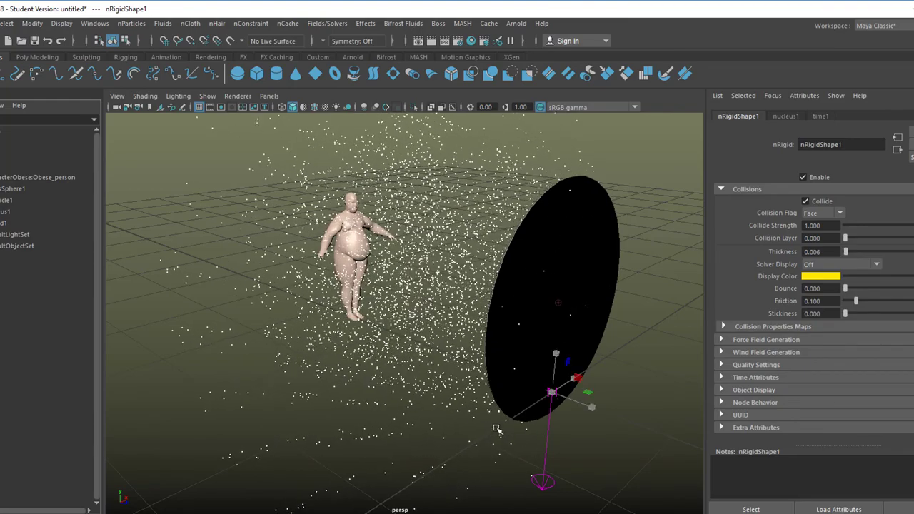
- Set the end of the playback range to frame 300
scroll(372, 368, up, 10)
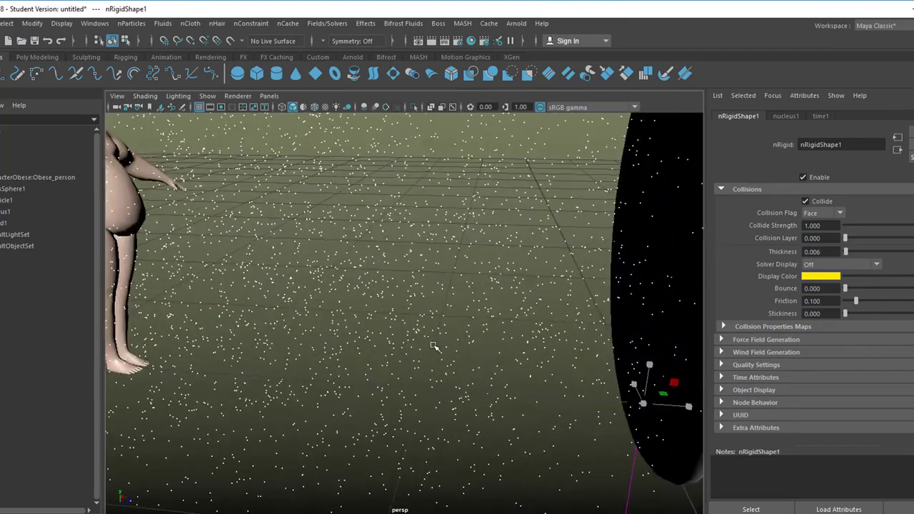
alt+drag(372, 368, 314, 362)
alt+right_drag(269, 361, 490, 378)
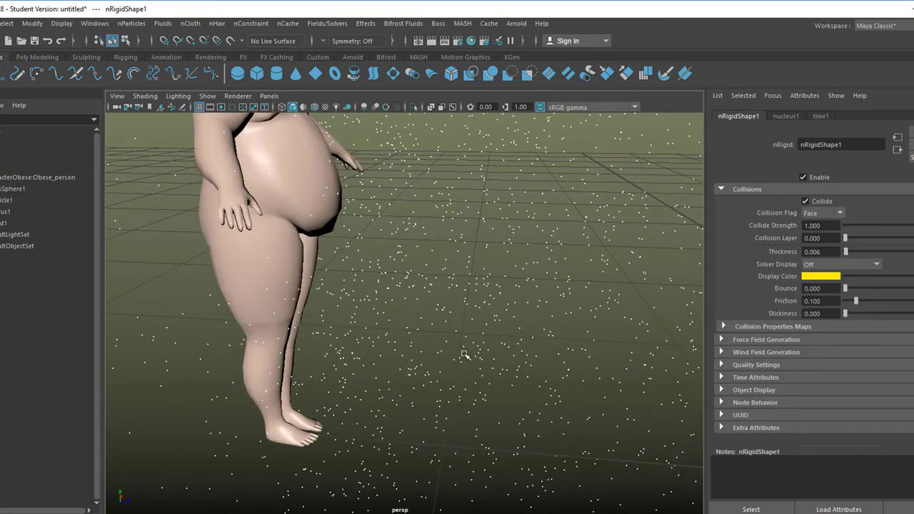
alt+drag(463, 354, 556, 358)
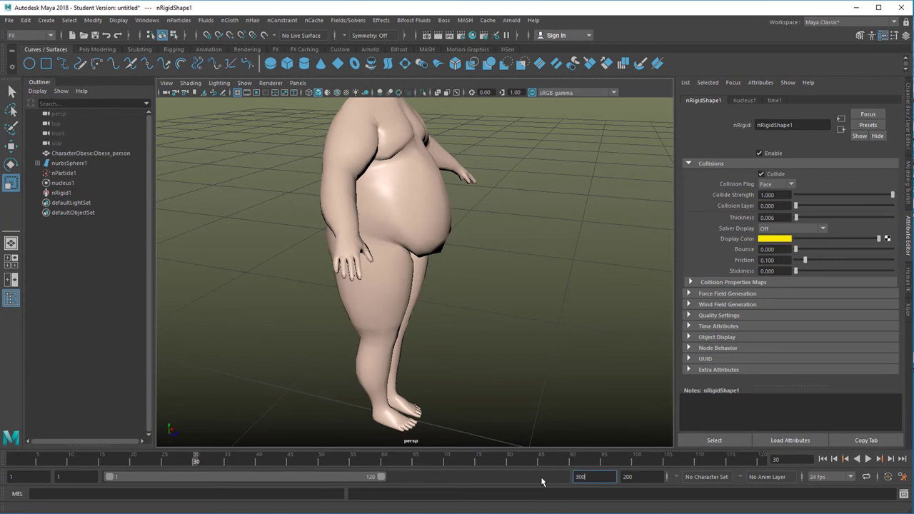
key(Return)
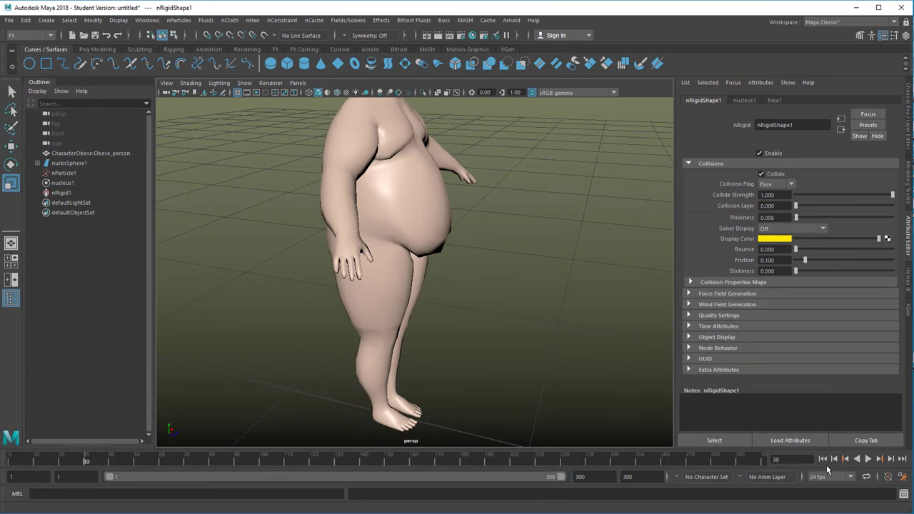
- Play back the simulation to frame 200 and check the particles around the character from behind
click(867, 459)
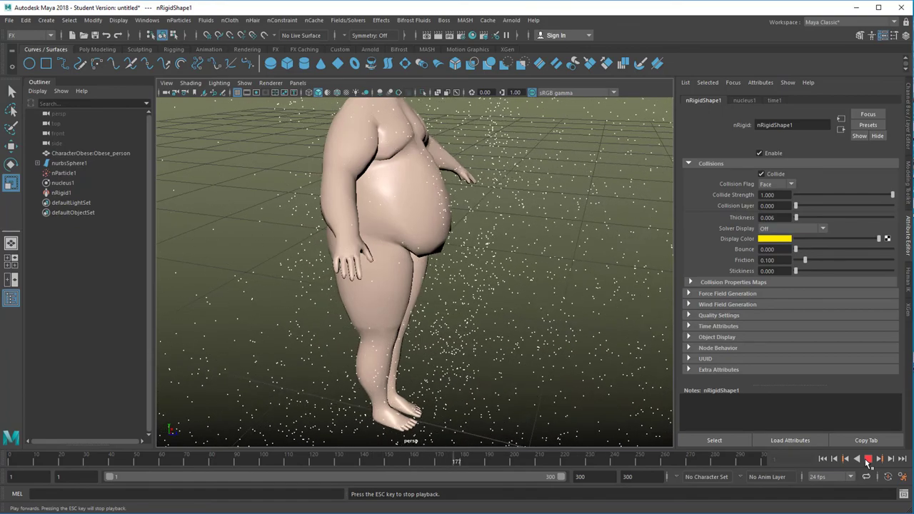
click(867, 459)
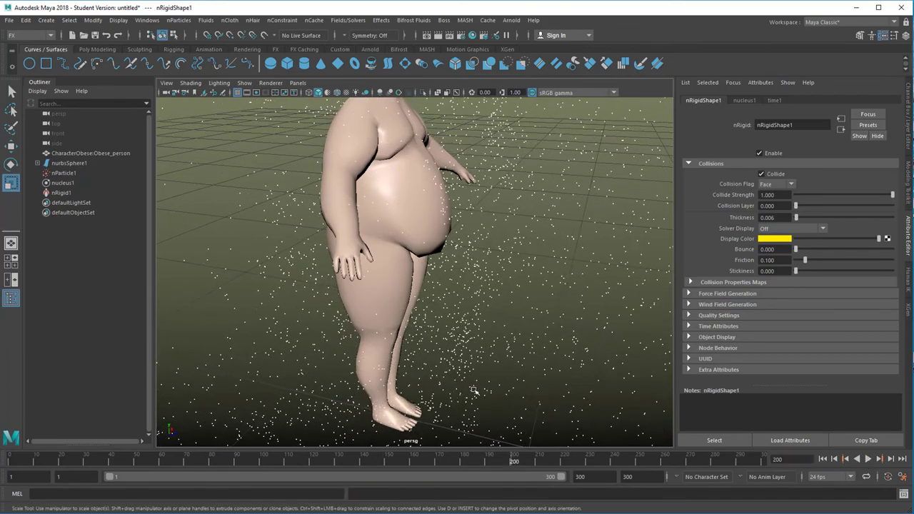
alt+drag(473, 390, 616, 352)
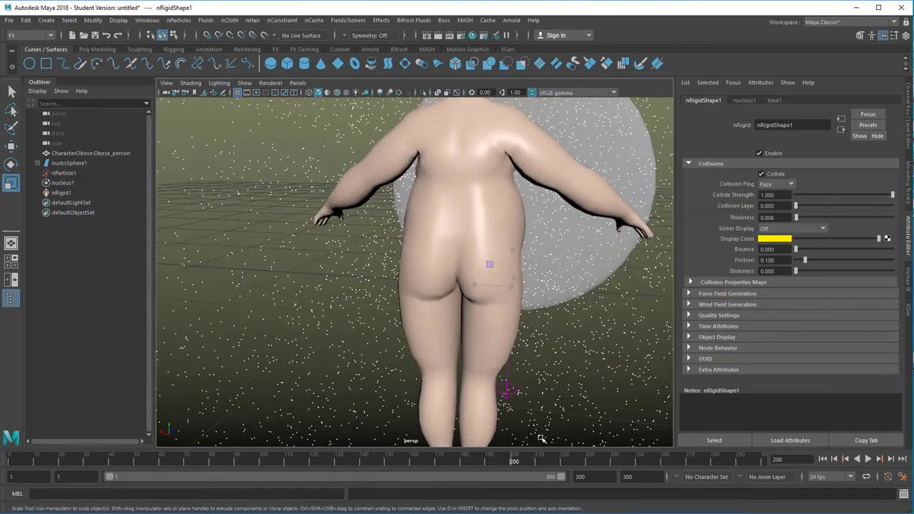
- Set the Stickiness of the character's nRigid collider to 2.000
alt+drag(591, 393, 516, 386)
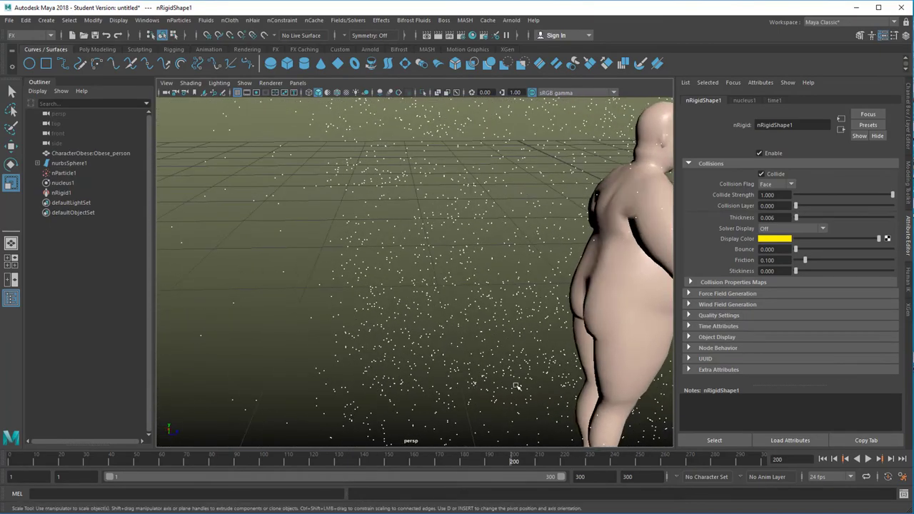
alt+drag(571, 302, 542, 352)
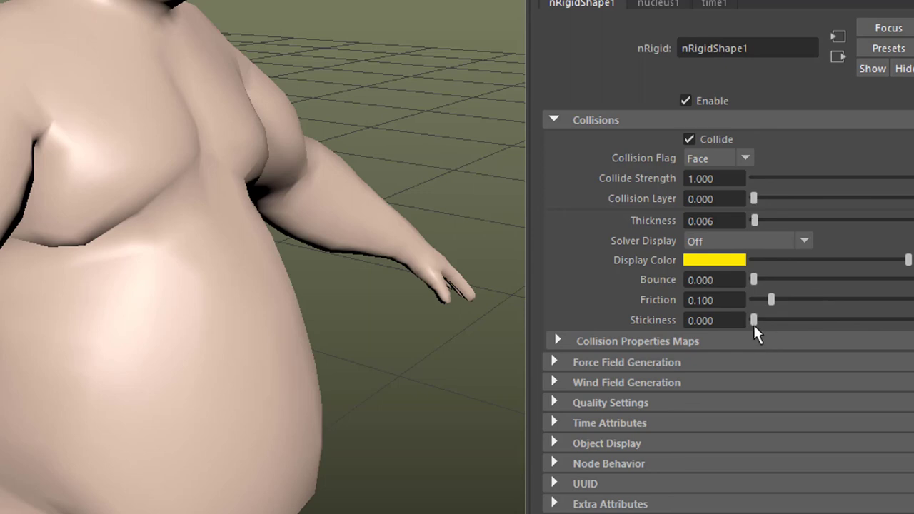
drag(755, 318, 910, 322)
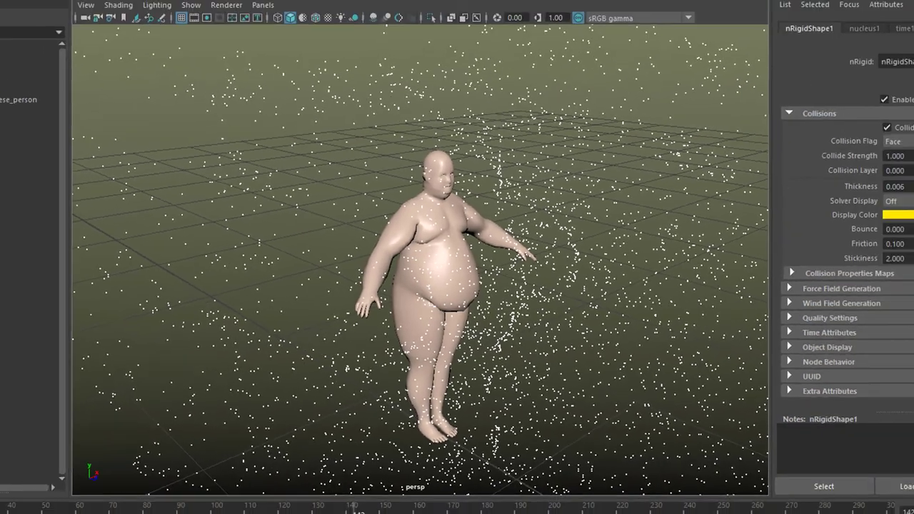
- Set nParticle1's Particle Render Type to Spheres and replay the simulation from frame 1
click(29, 155)
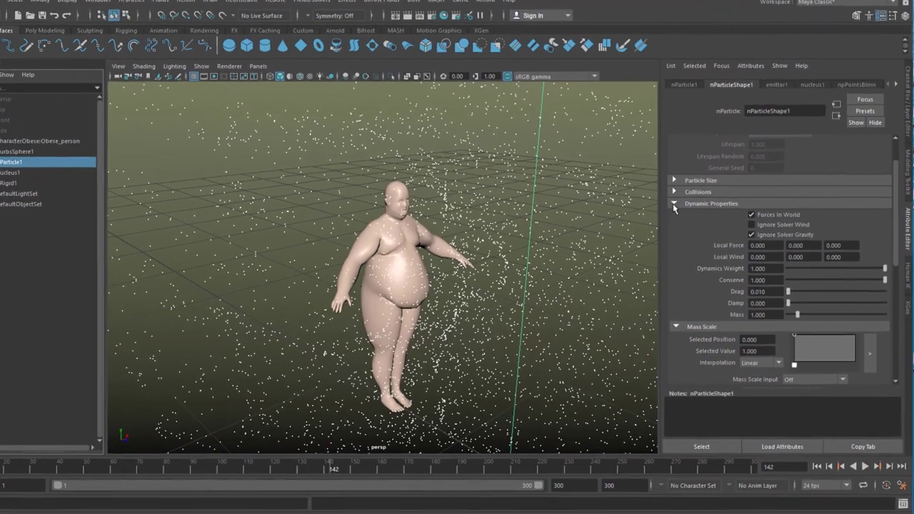
click(723, 211)
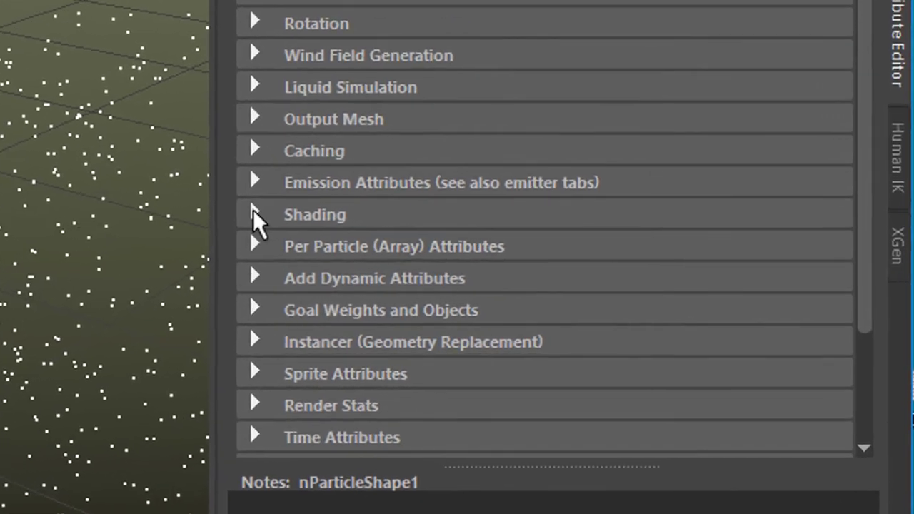
click(168, 199)
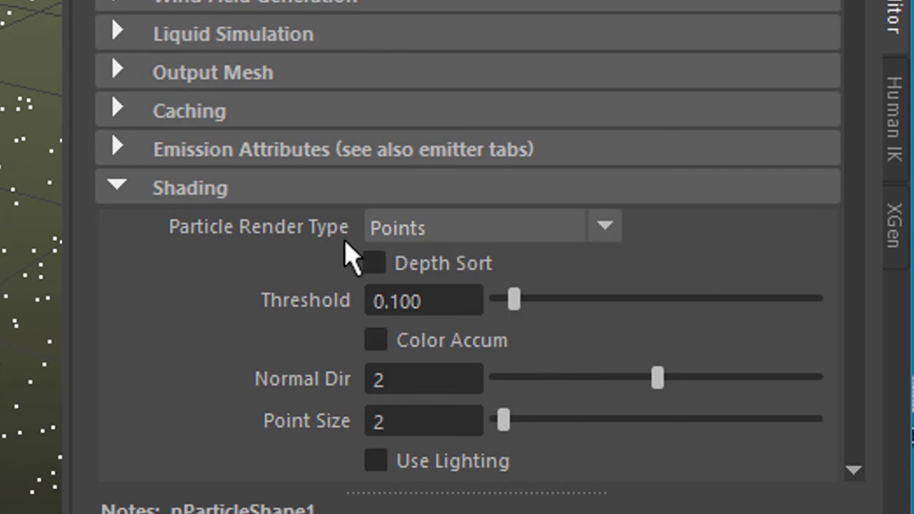
click(612, 228)
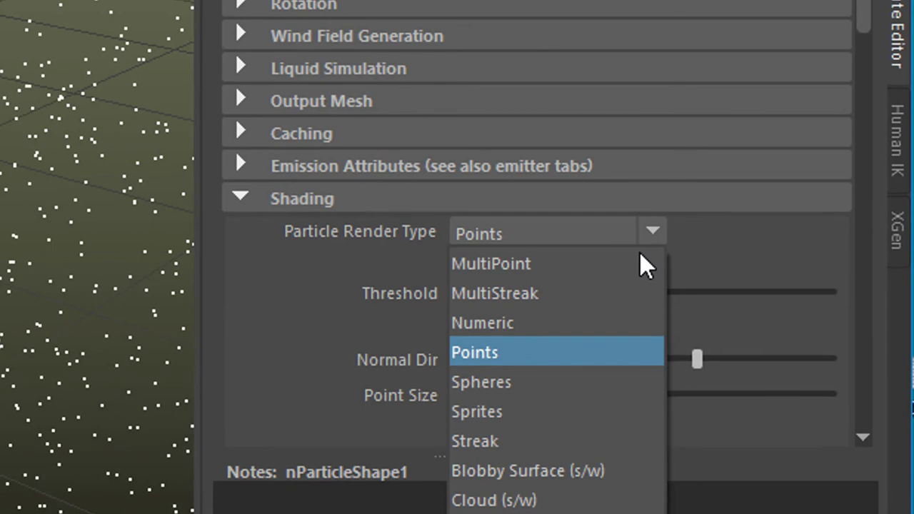
click(577, 382)
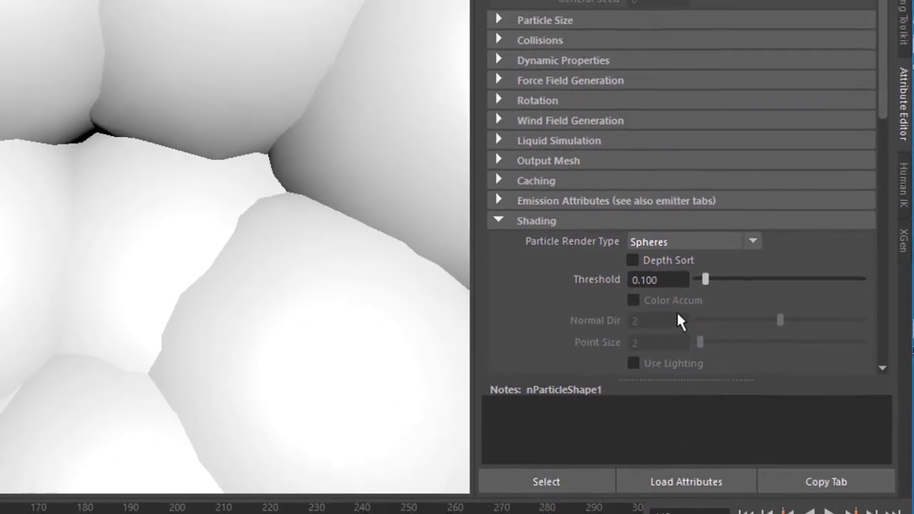
click(758, 499)
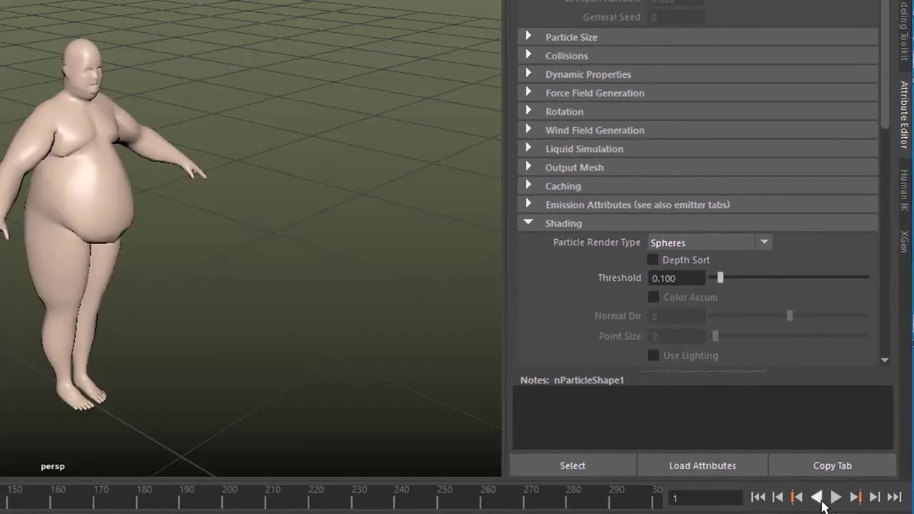
click(835, 497)
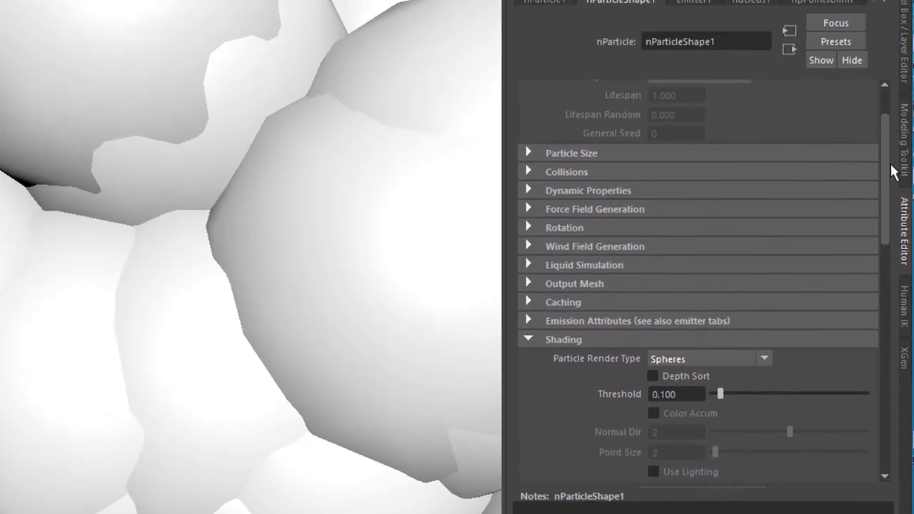
- Set the particle Radius to 0.01 and inspect the spheres sticking to the character
scroll(879, 177, up, 3)
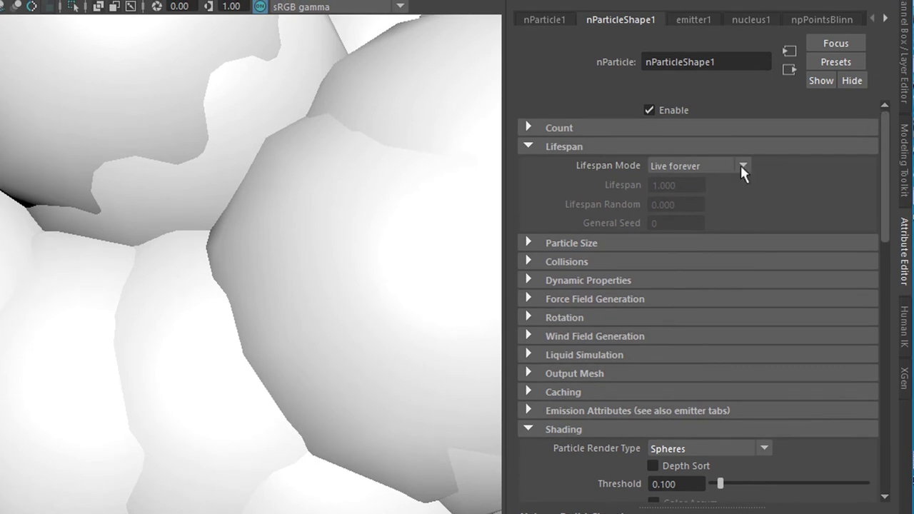
click(529, 147)
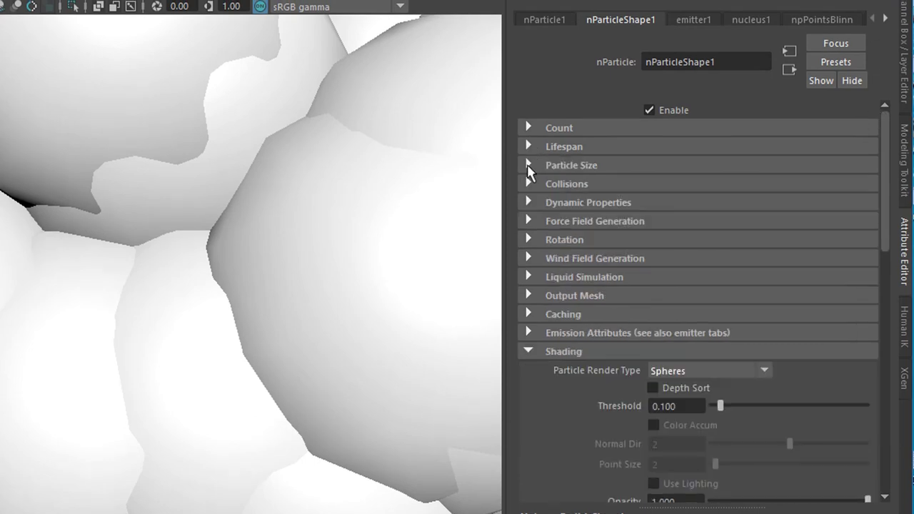
click(528, 165)
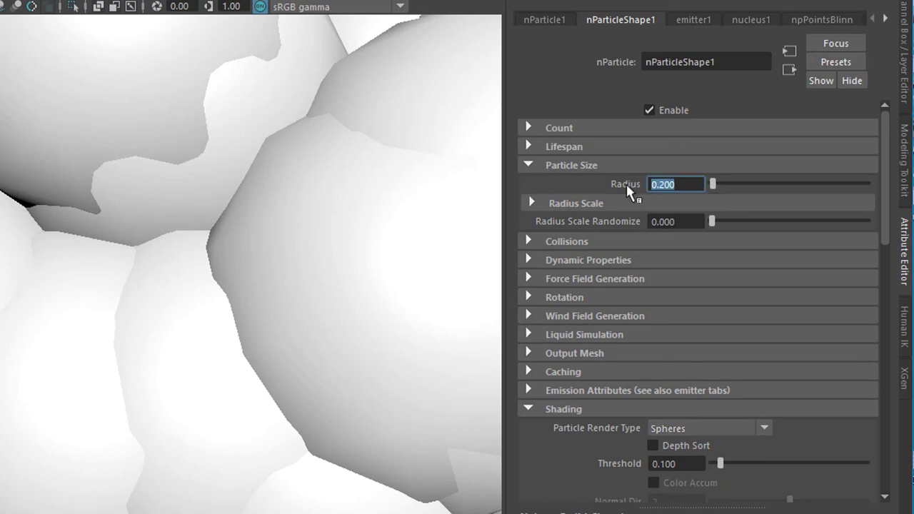
text(0.01)
key(Return)
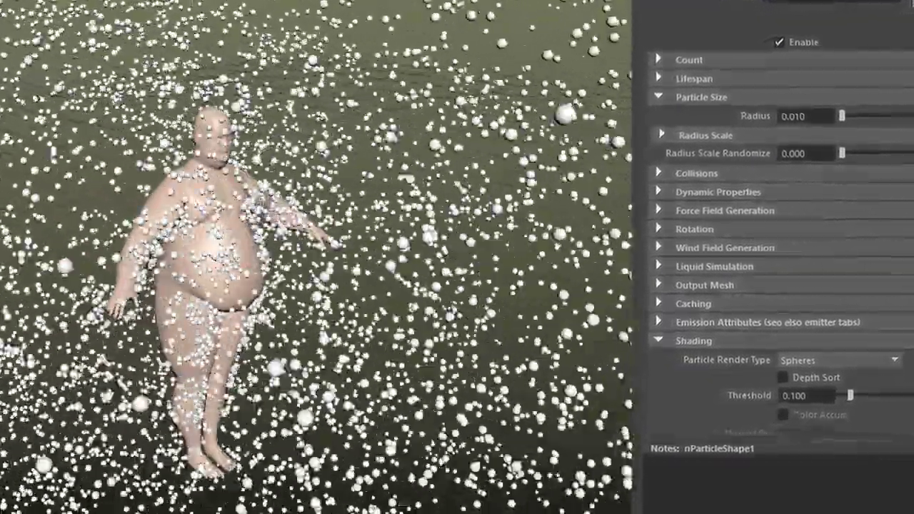
scroll(496, 333, up, 5)
scroll(496, 334, up, 5)
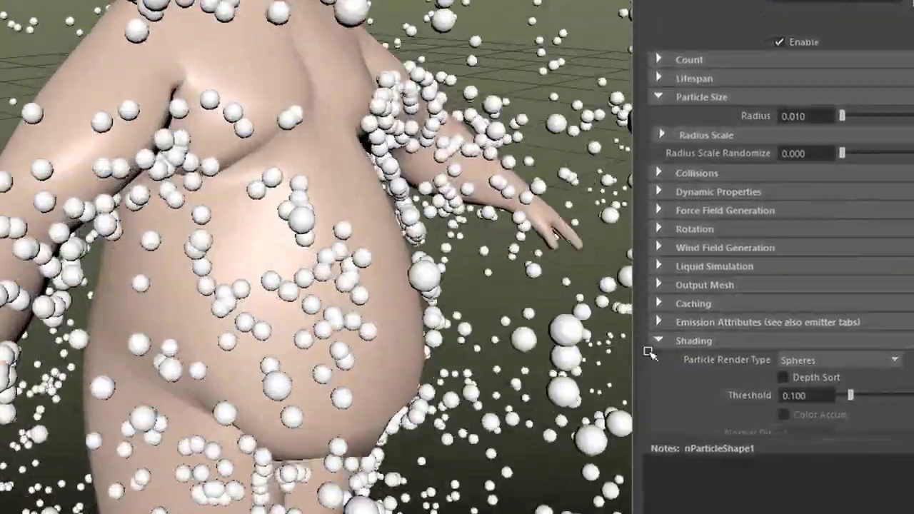
scroll(427, 326, down, 10)
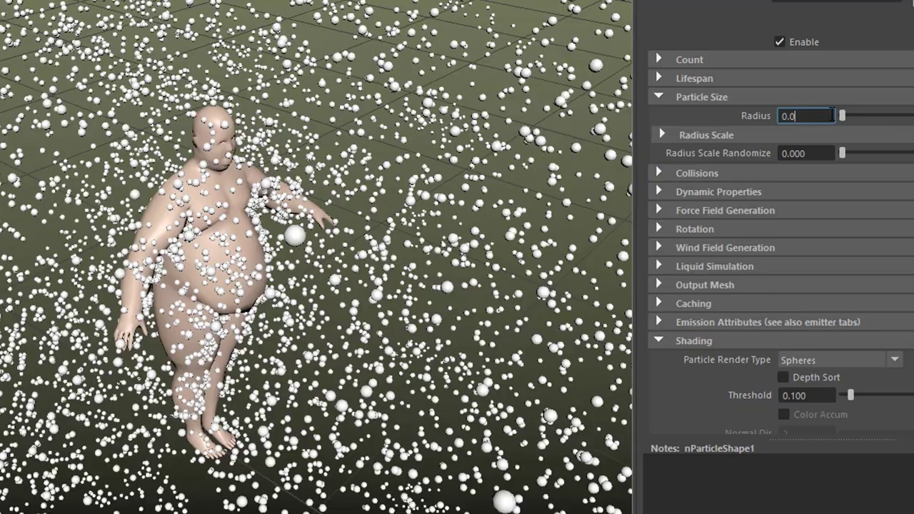
- Set the particle Radius to 0.005 and view the whole character among the particles
text(5)
key(Return)
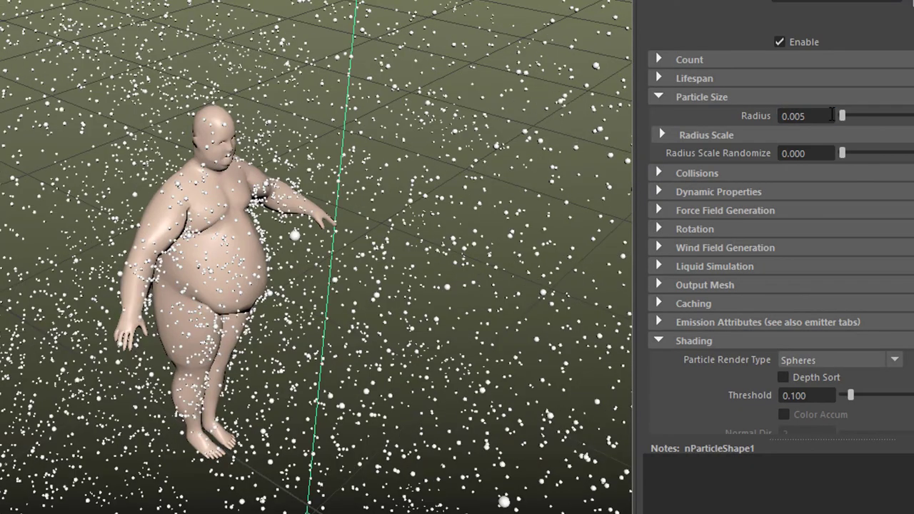
alt+drag(389, 322, 457, 346)
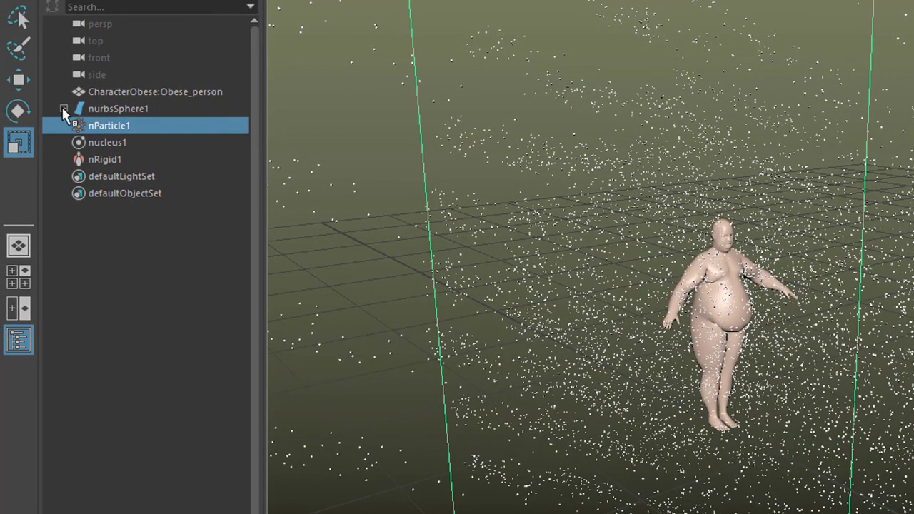
- Set emitter1's emission Speed to 2.802 and replay the simulation from frame 1
click(64, 109)
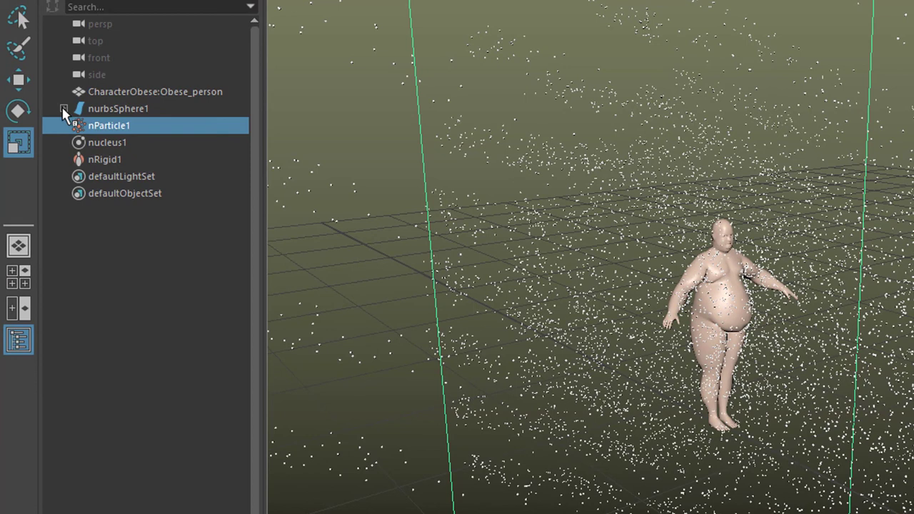
click(131, 109)
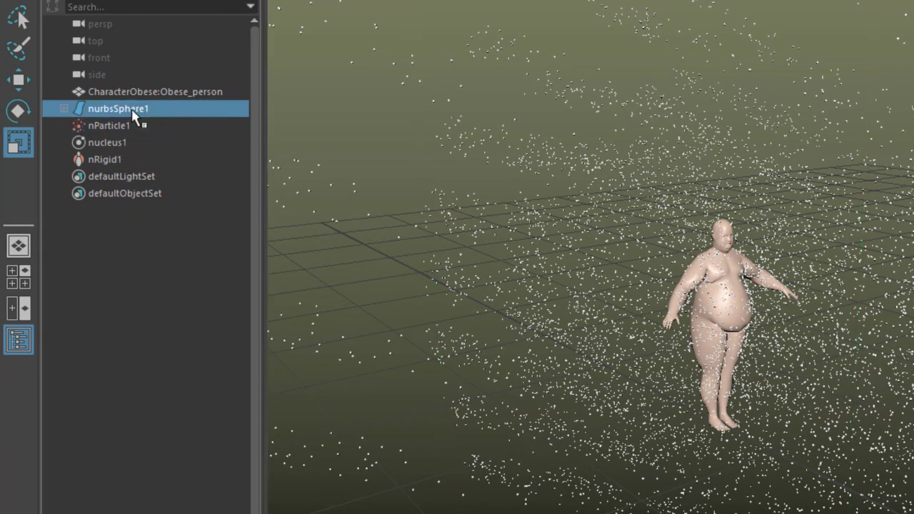
click(62, 107)
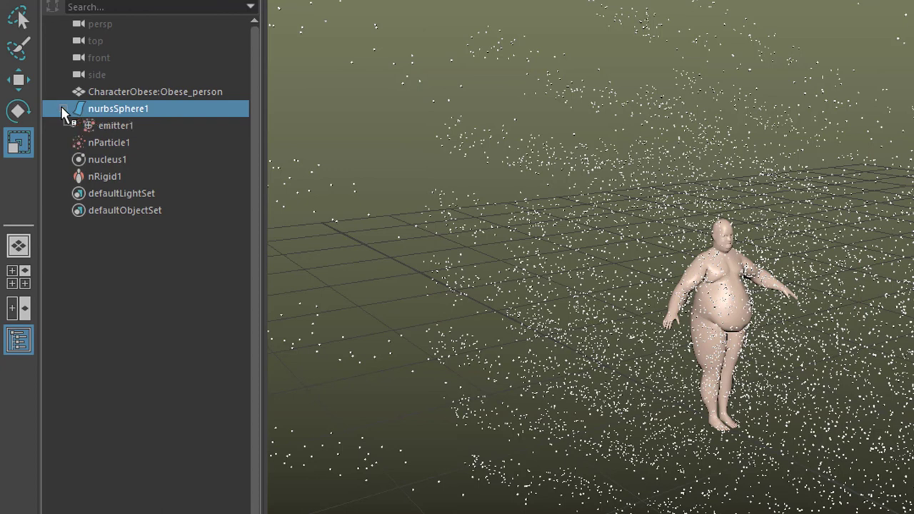
click(125, 127)
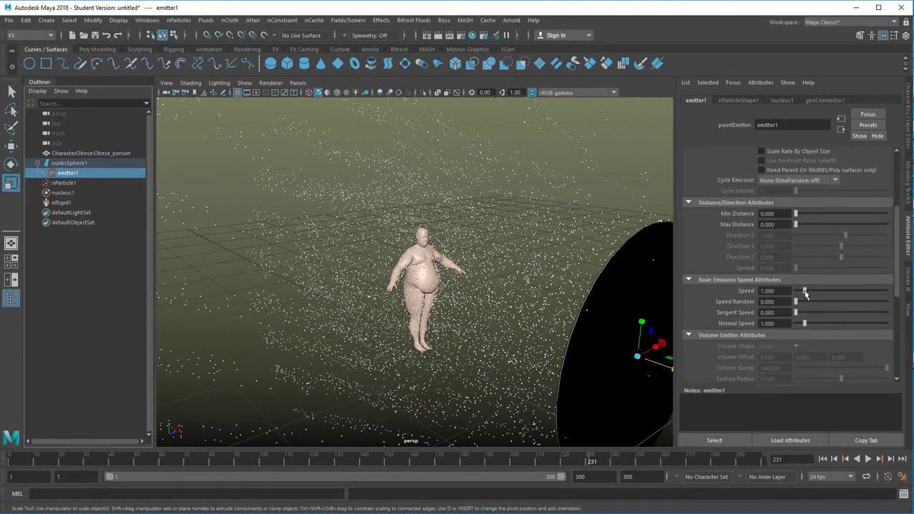
drag(819, 292, 821, 291)
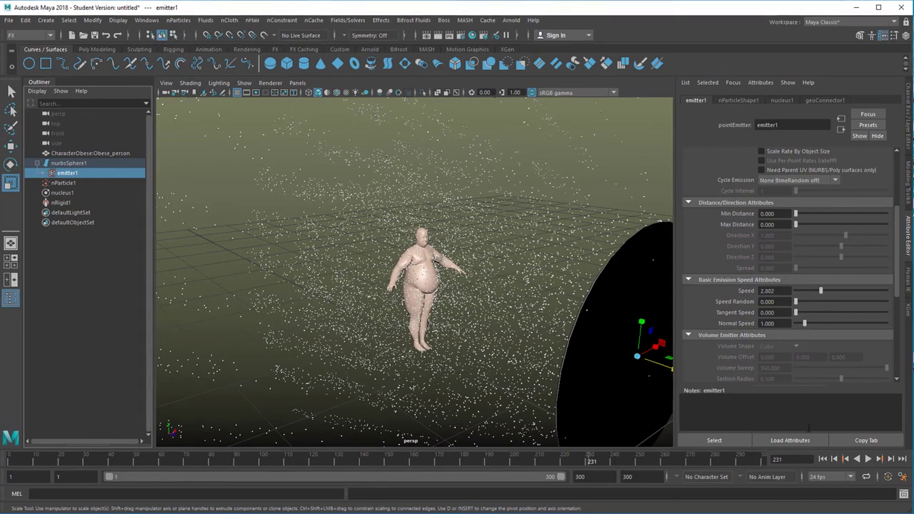
click(822, 459)
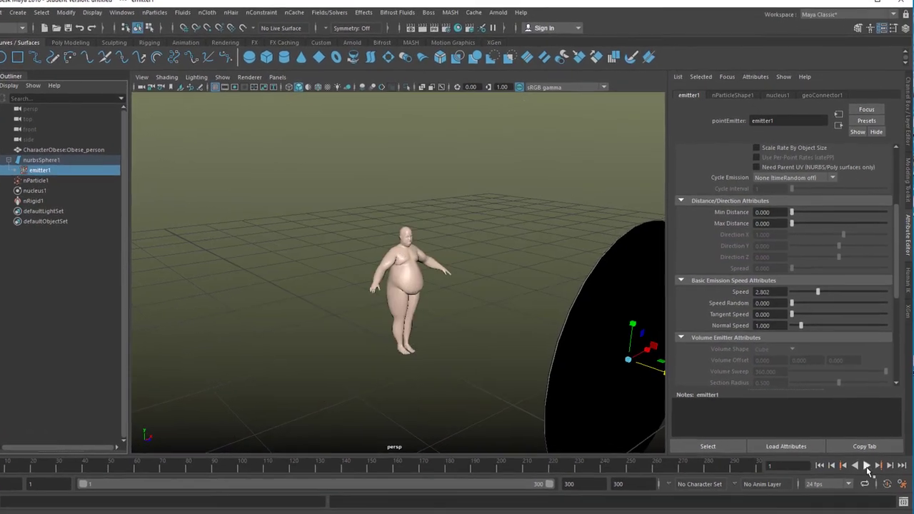
click(867, 466)
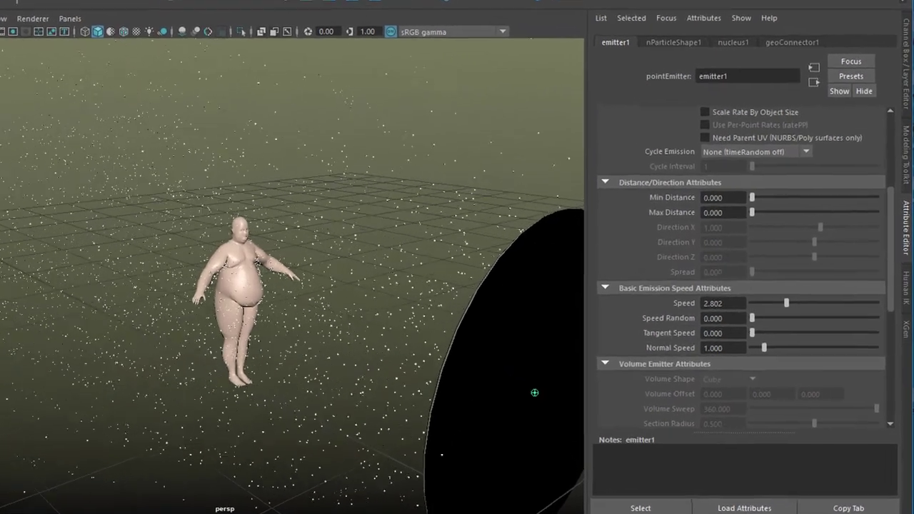
key(w)
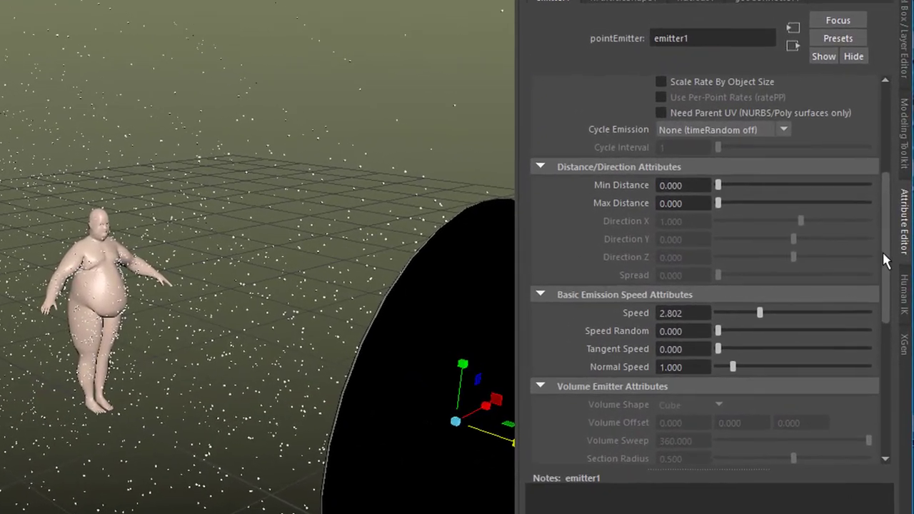
- Set emitter1's Rate (Particles/Sec) to 10000 and check the denser particle stream around the character
drag(885, 249, 885, 128)
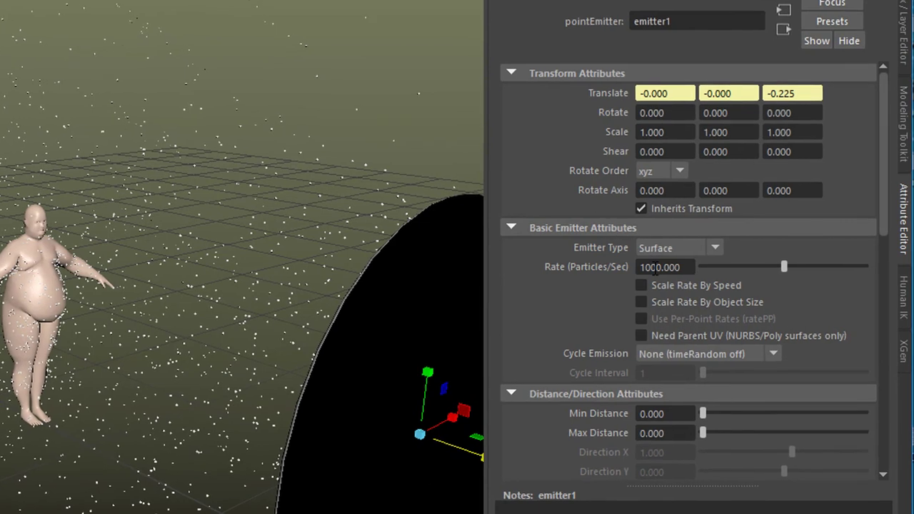
click(654, 267)
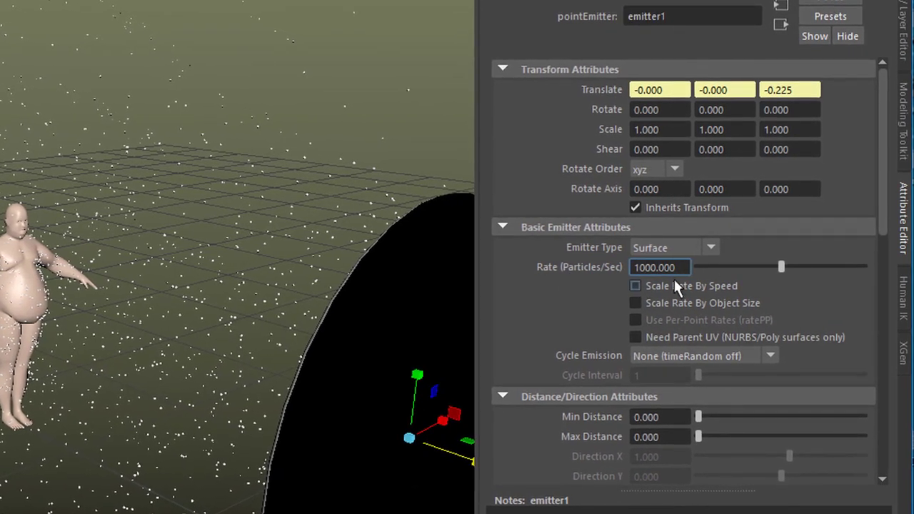
key(Return)
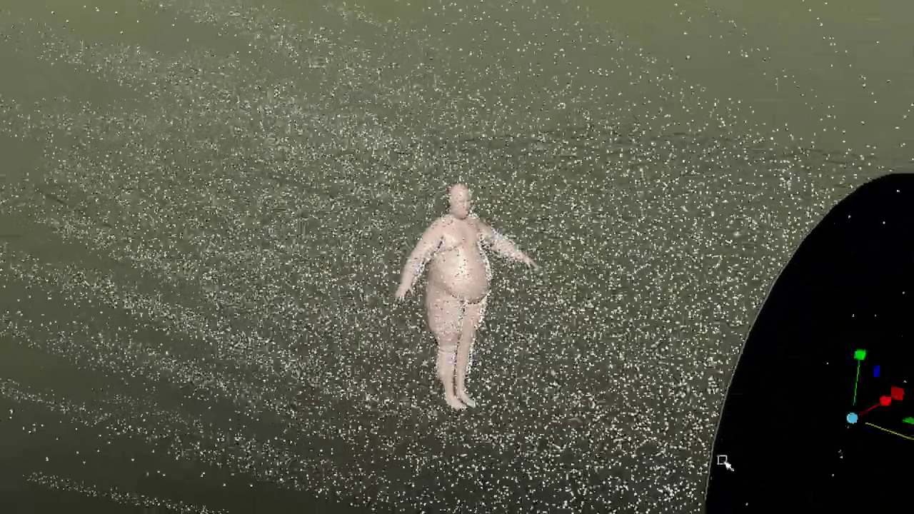
alt+drag(724, 463, 656, 412)
alt+right_drag(656, 412, 648, 413)
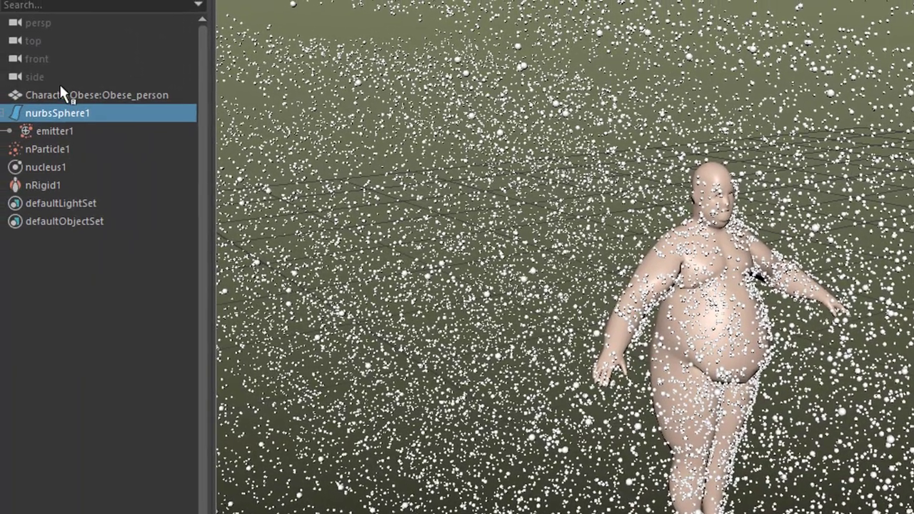
- Hide the Obese_person mesh
click(98, 102)
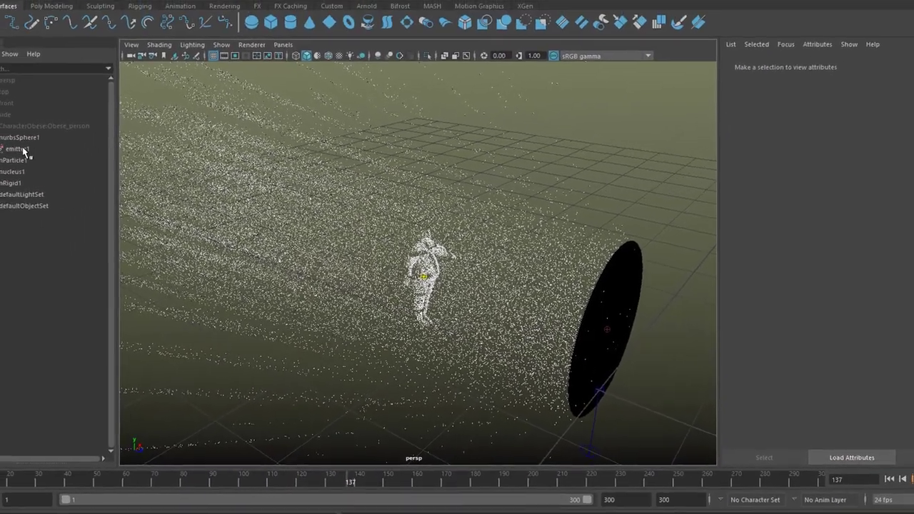
- Set a key on emitter1's Rate of 10000 at frame 200 and advance to frame 201
click(14, 141)
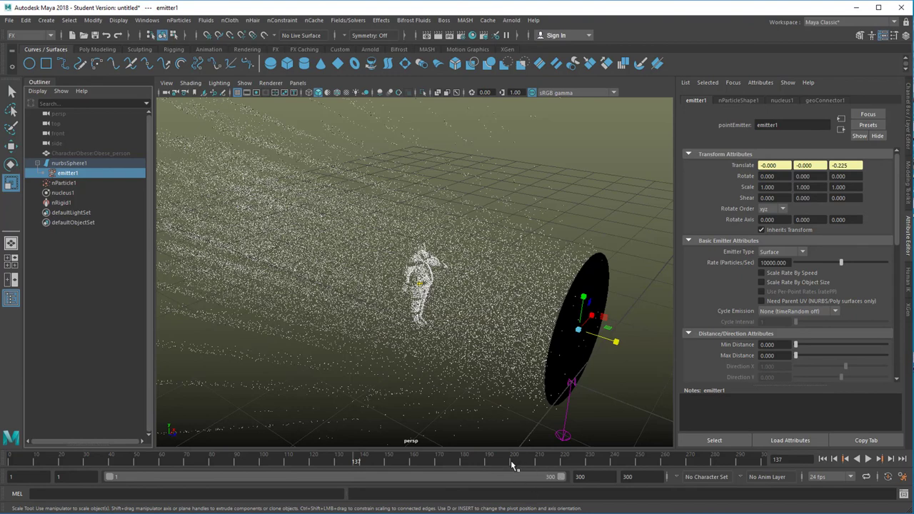
click(512, 462)
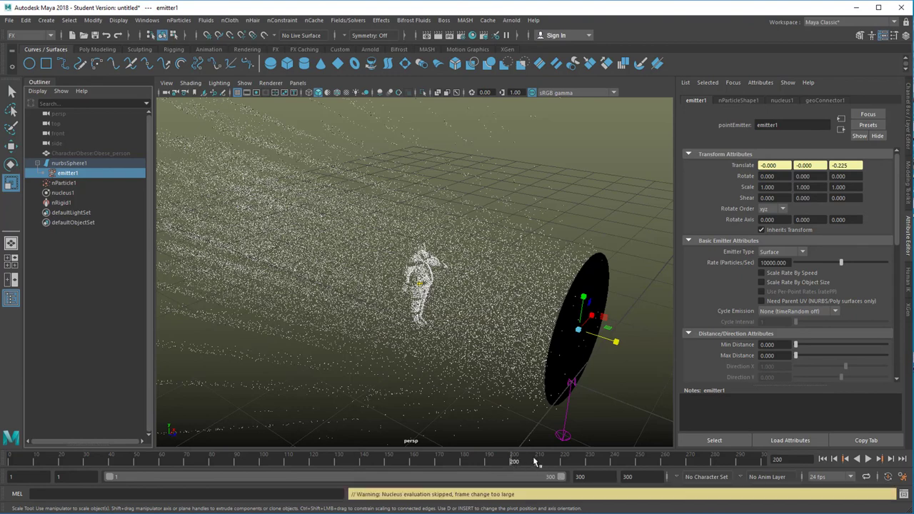
right_click(735, 266)
click(762, 277)
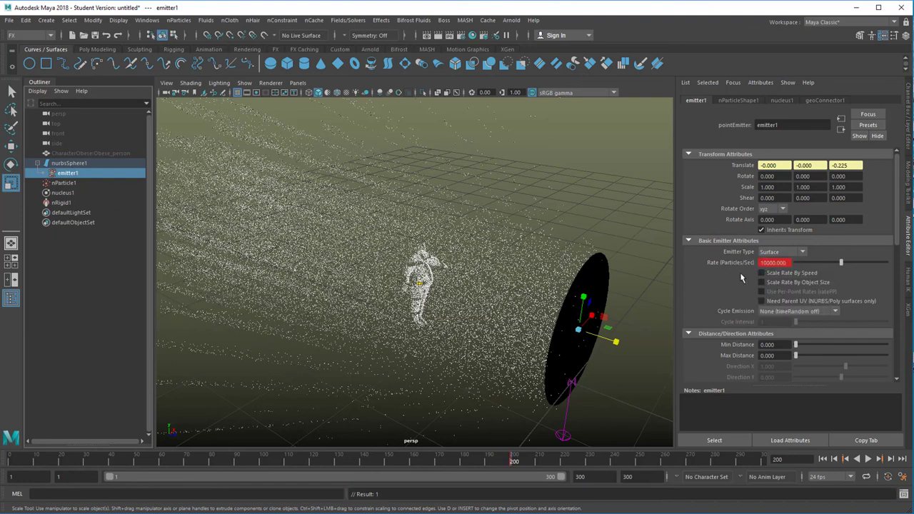
click(891, 460)
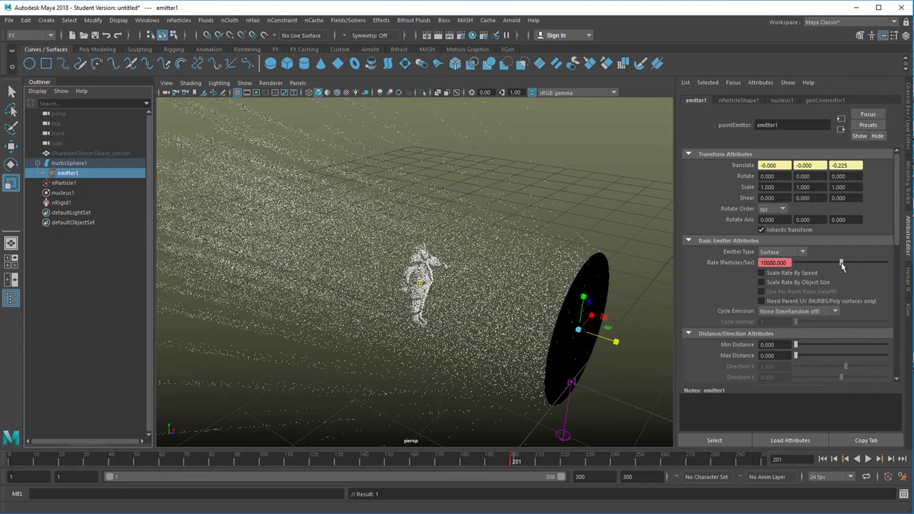
- Set a key on emitter1's Rate of 0 at frame 201 and replay the simulation from frame 1 to inspect the emission stopping
right_click(732, 261)
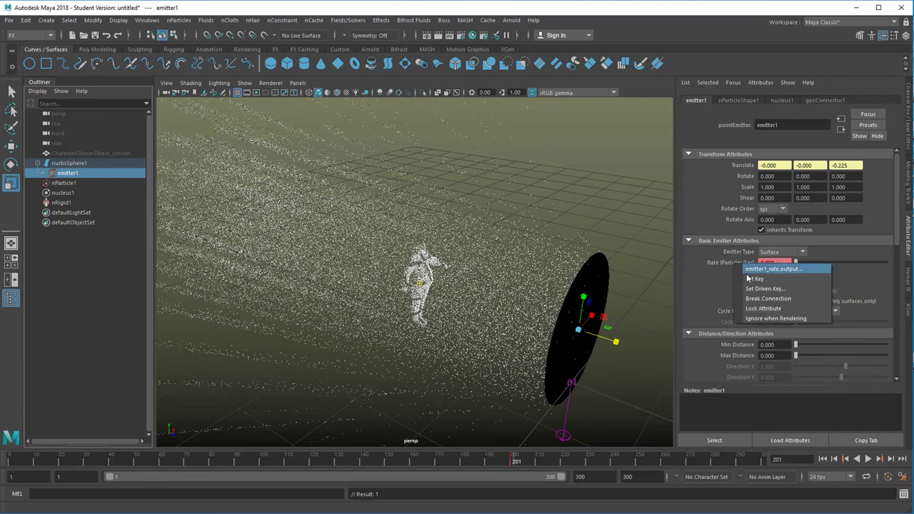
click(751, 279)
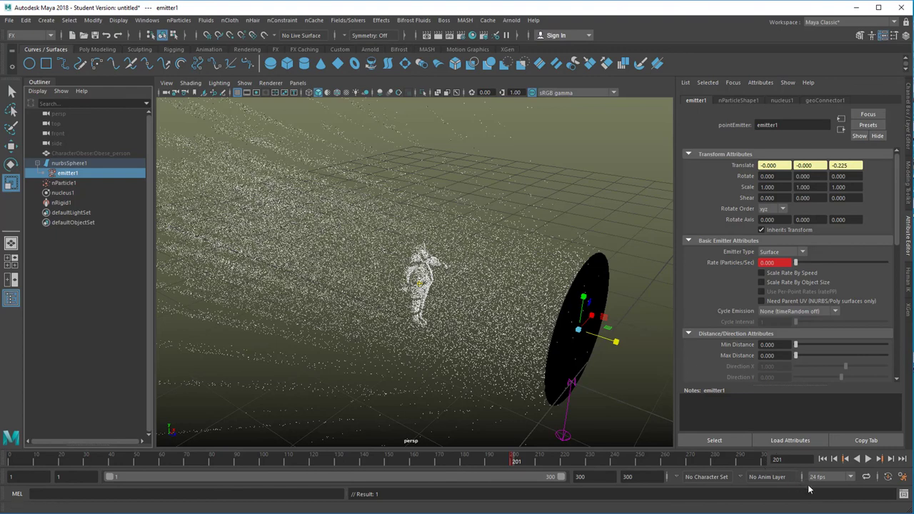
click(822, 459)
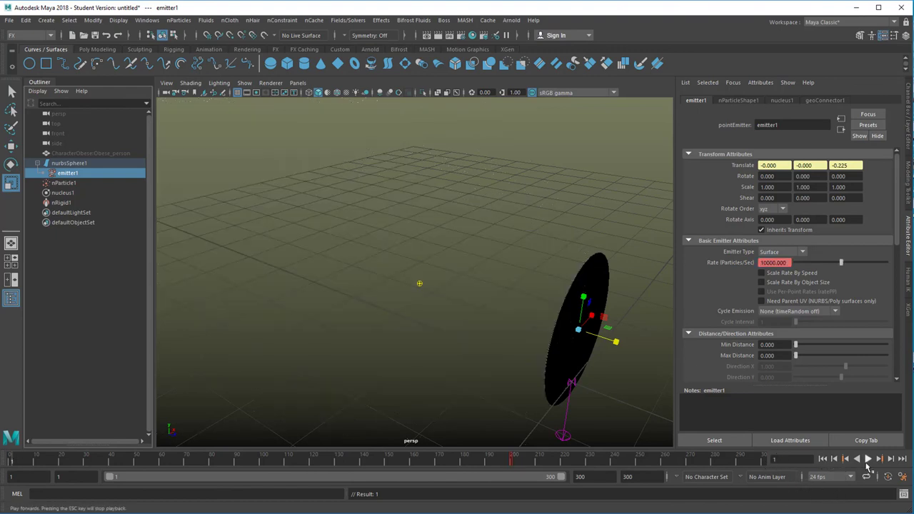
click(867, 460)
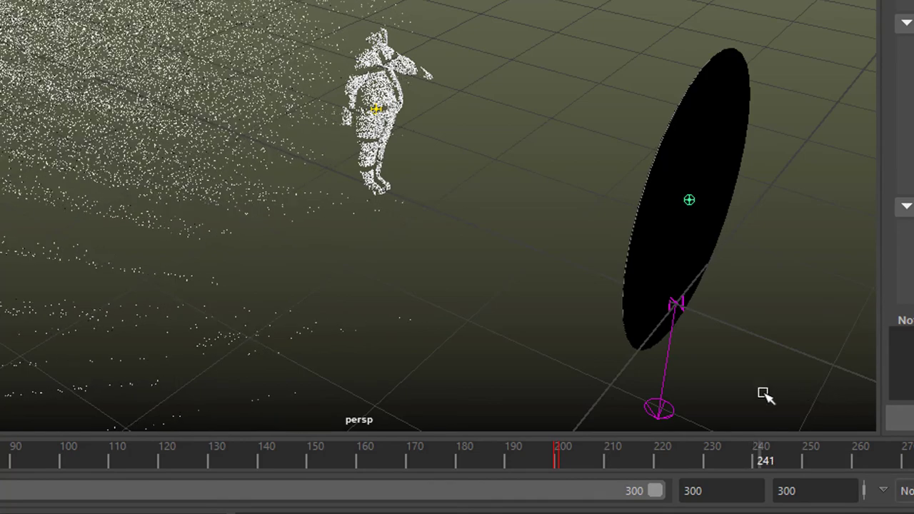
key(w)
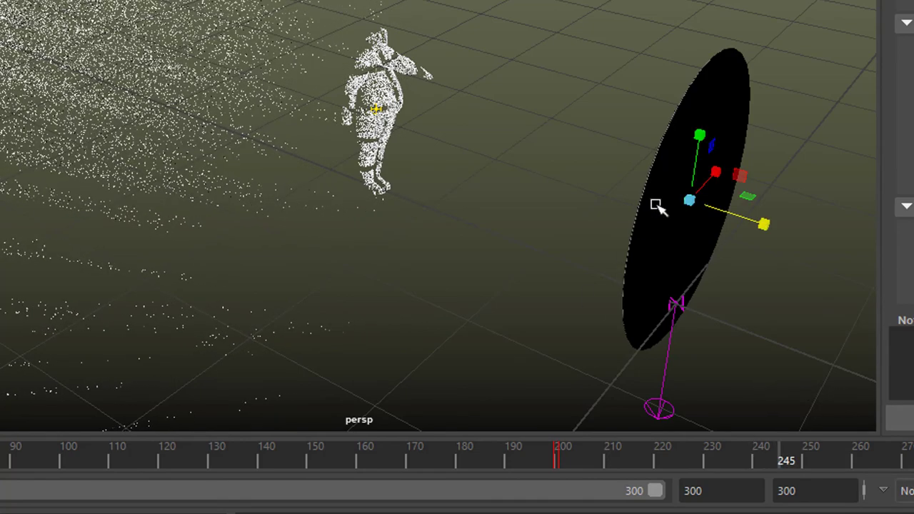
alt+drag(434, 219, 163, 26)
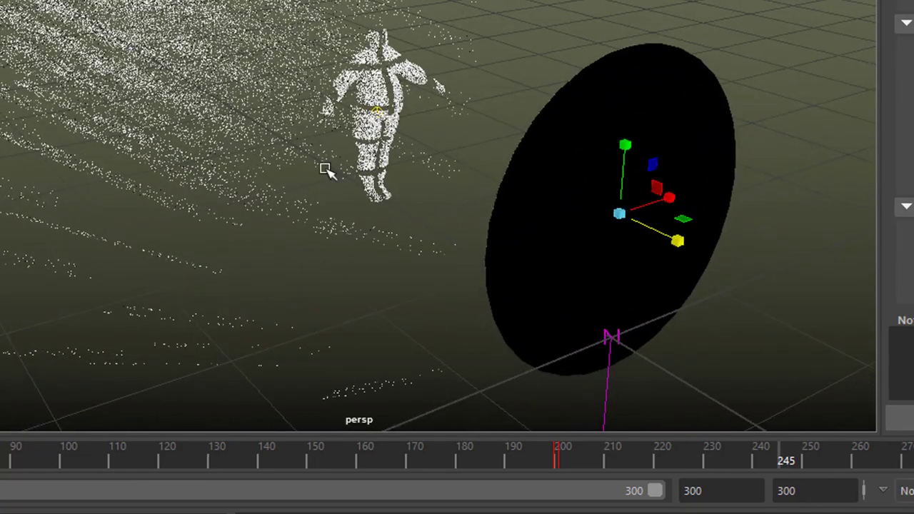
alt+drag(406, 220, 421, 227)
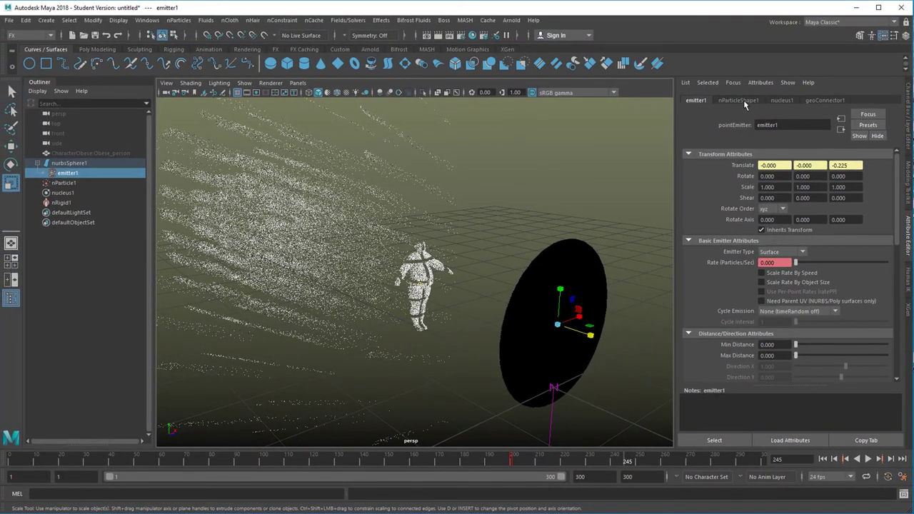
- Set nParticleShape1's Lifespan Mode to Constant and check the particle stream from the side of the disc
click(741, 100)
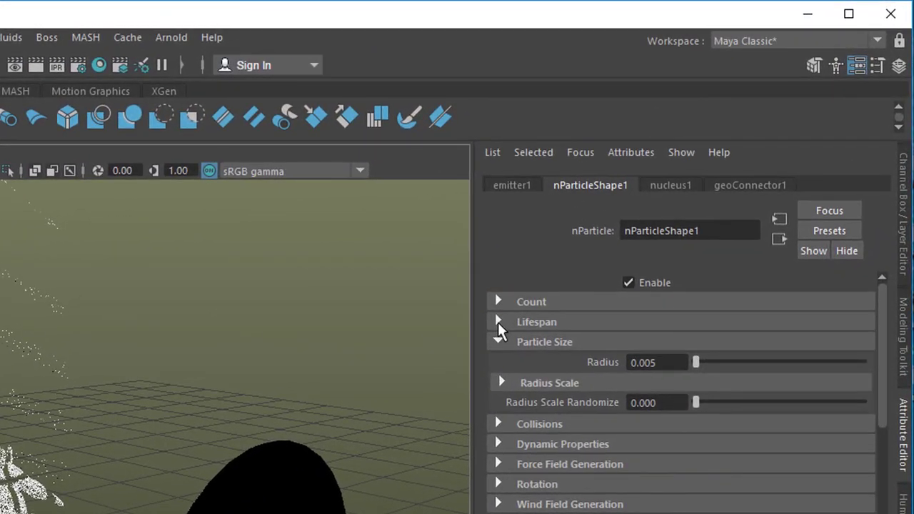
click(498, 322)
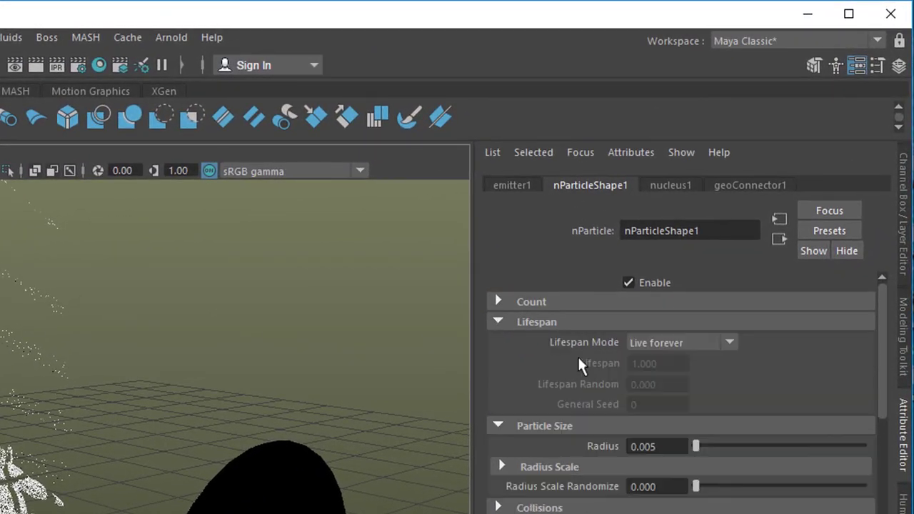
click(729, 340)
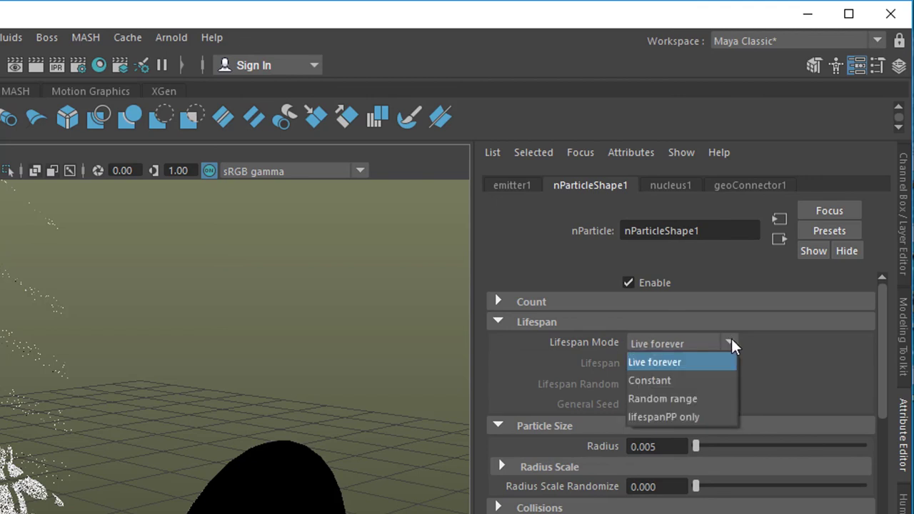
click(698, 380)
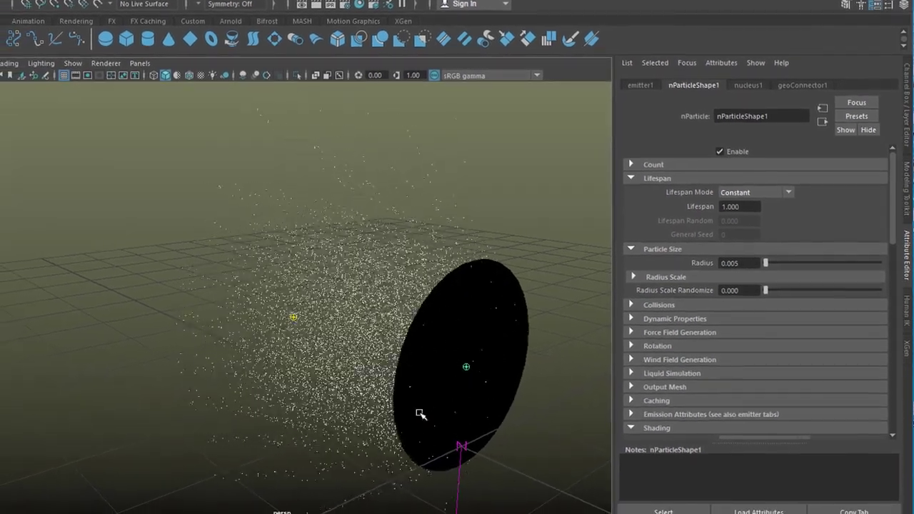
alt+drag(418, 414, 469, 414)
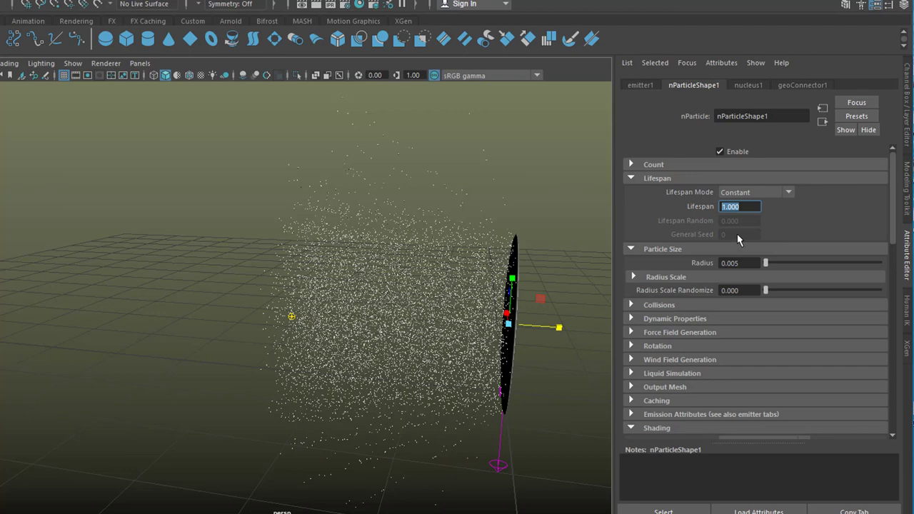
- Try Lifespan values of 10 and 5 for the particles during playback
text(10)
key(Return)
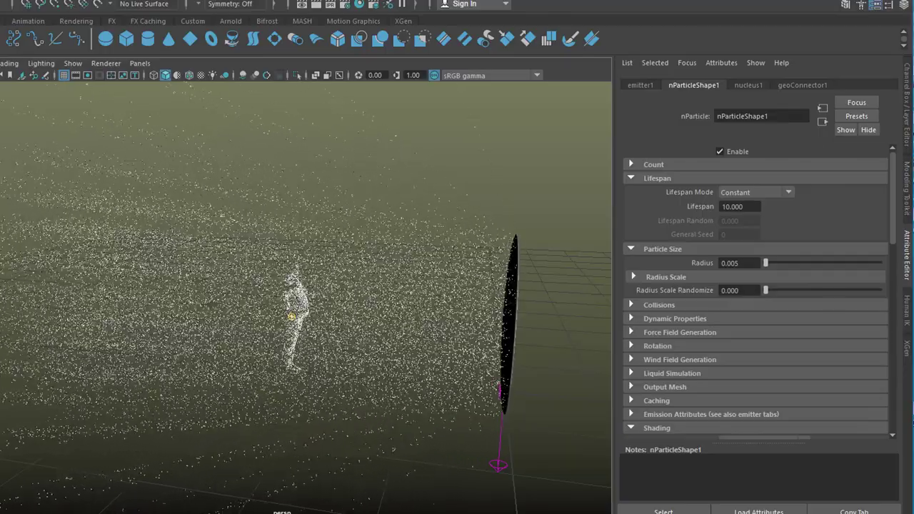
key(w)
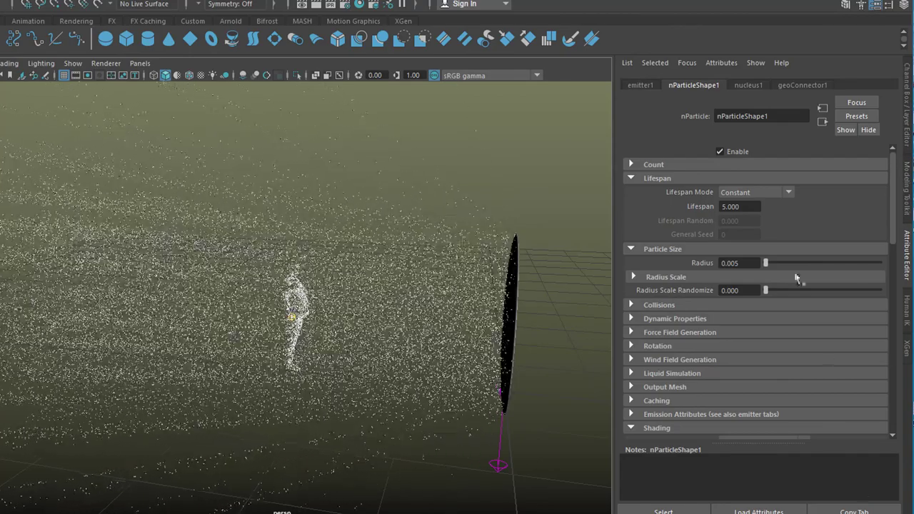
- Set the particles' Lifespan to 3 and examine the particles around the character during playback
click(734, 207)
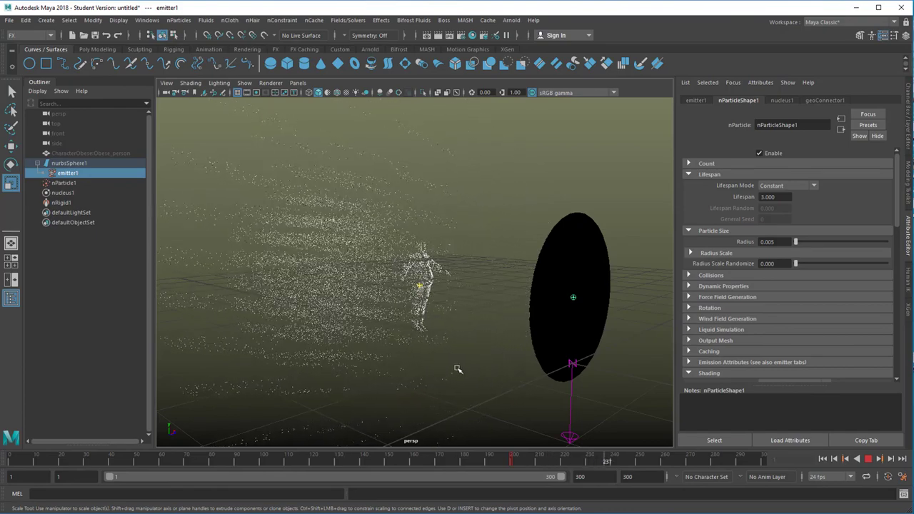
scroll(428, 374, down, 4)
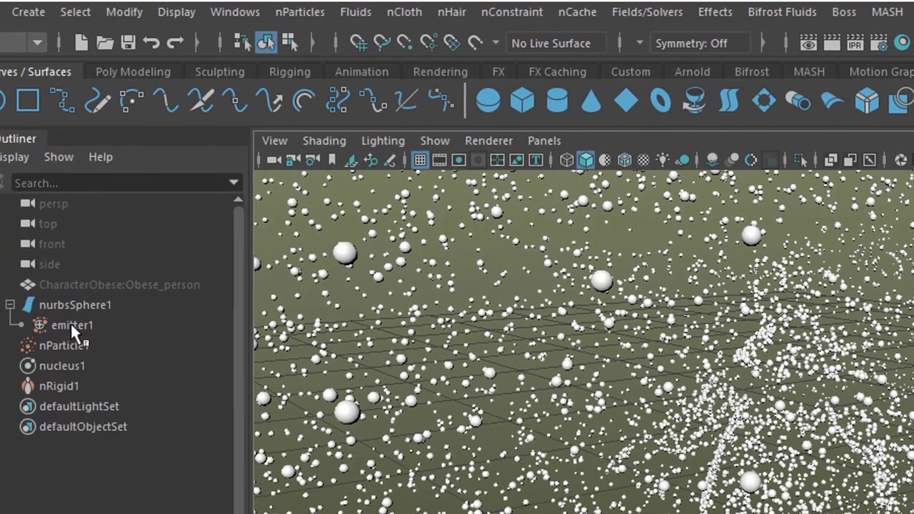
- Create a new nObject cache for the nParticle simulation
click(70, 325)
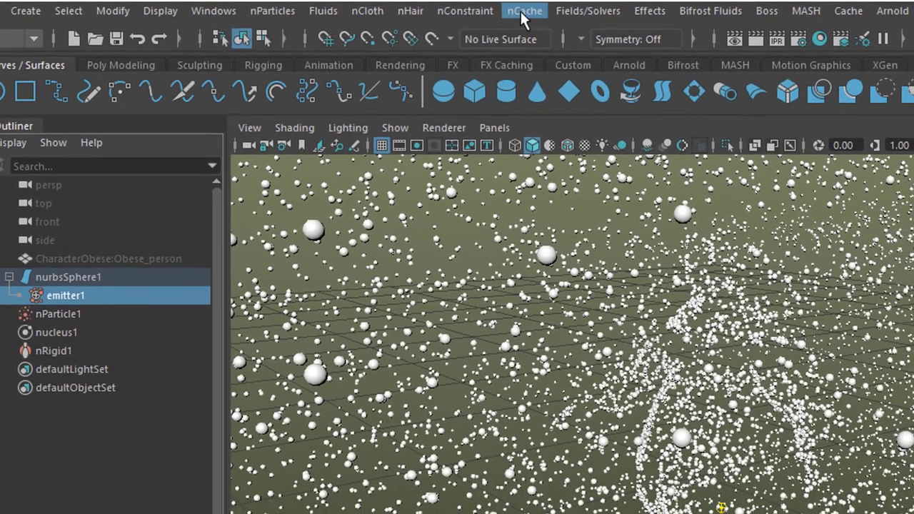
click(554, 12)
mouse_move(601, 61)
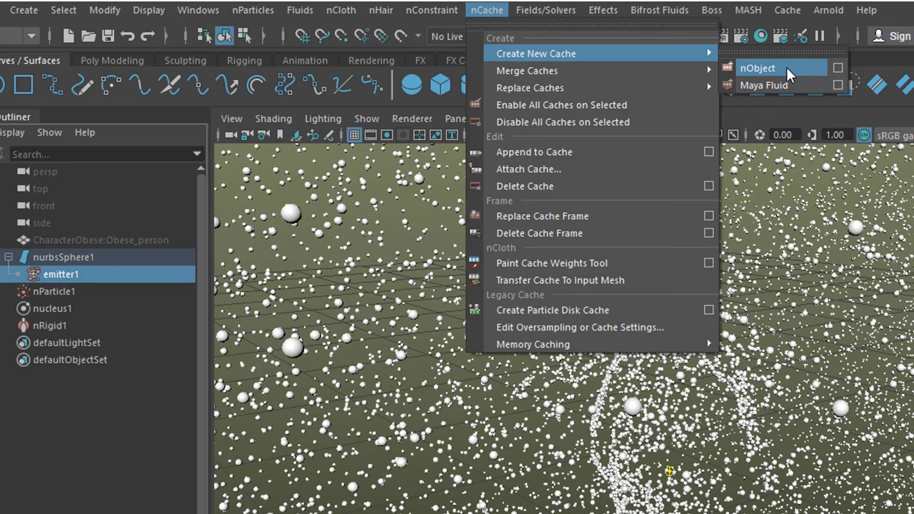
click(786, 68)
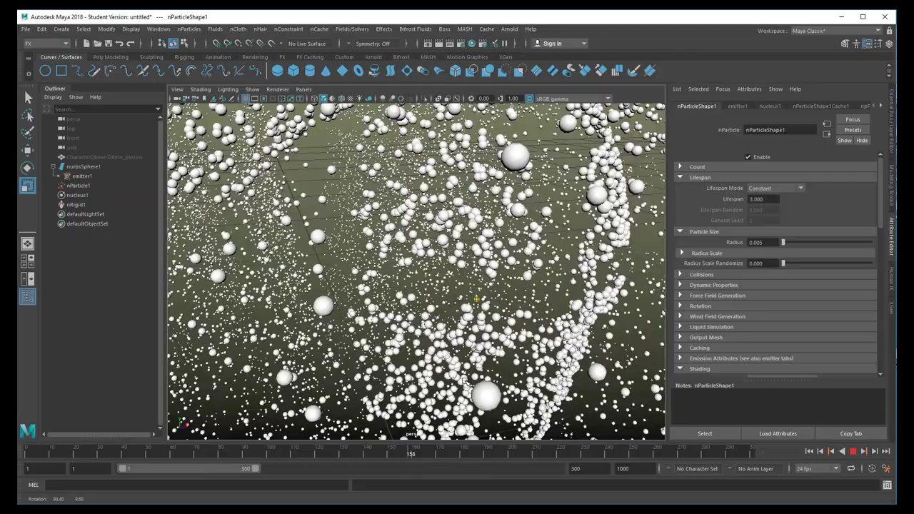